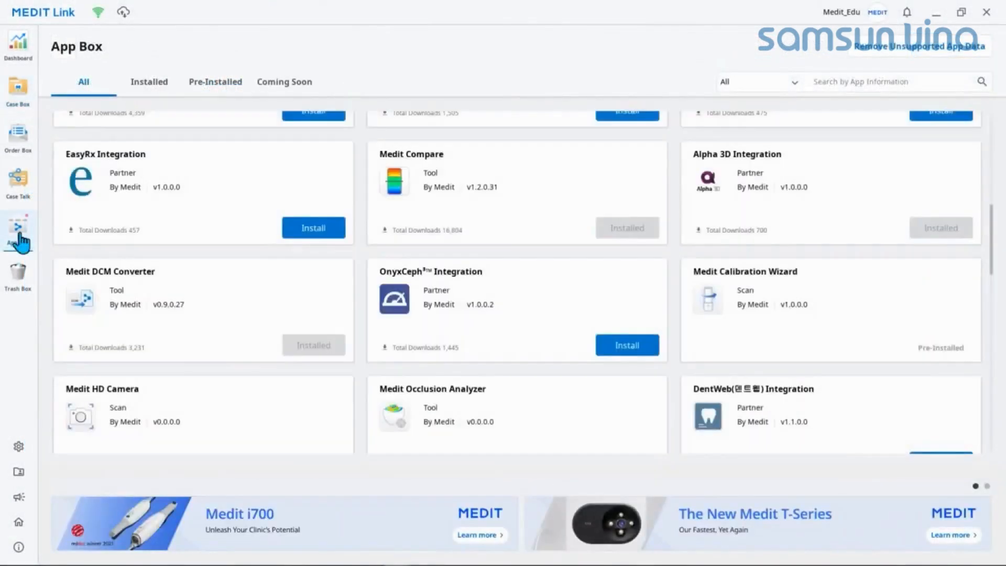
# Step: Attach all files from the 2021-11-29-medit folder to the empty Crown Fit case
pyautogui.scroll(-4, 478, 274)
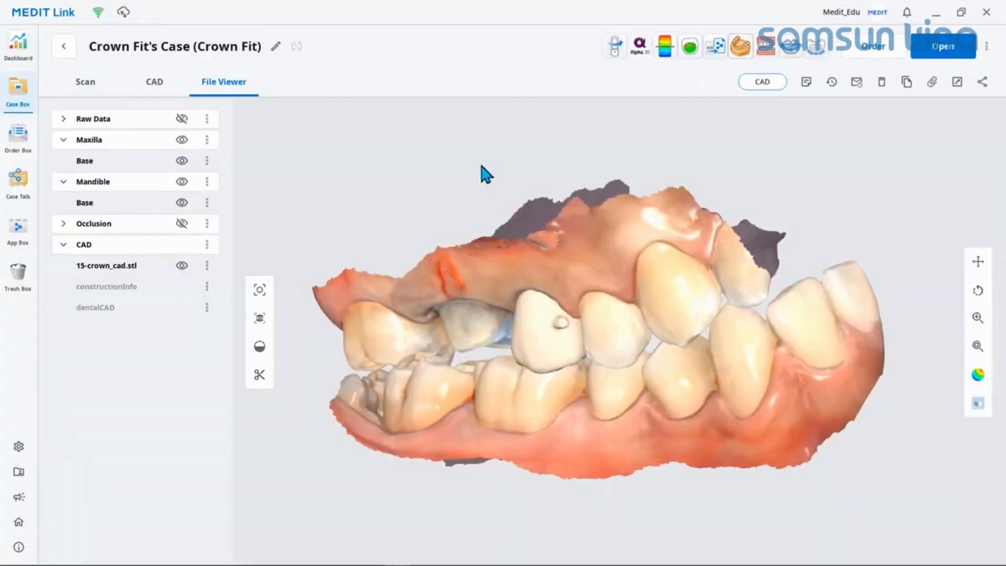
pyautogui.click(690, 47)
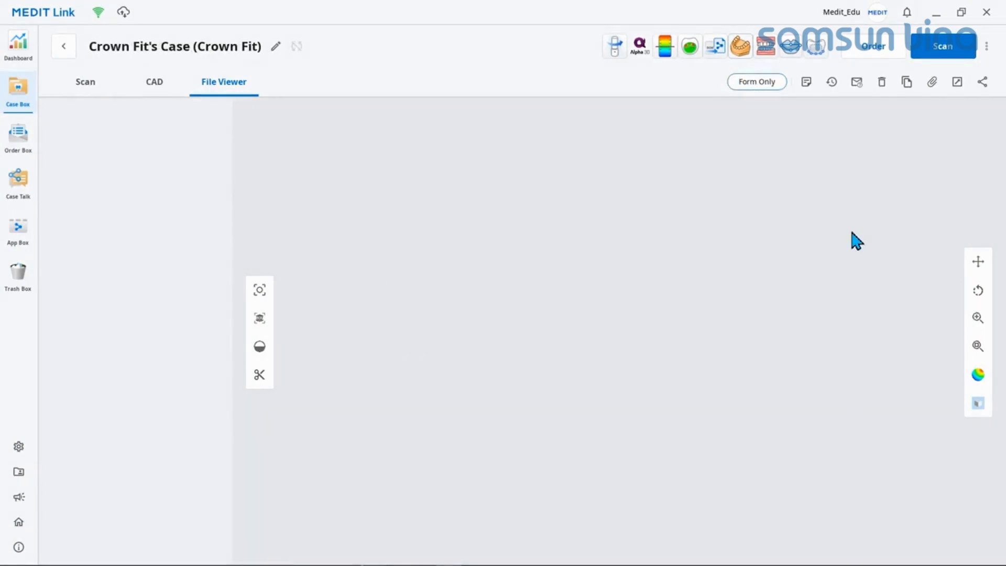
pyautogui.click(933, 82)
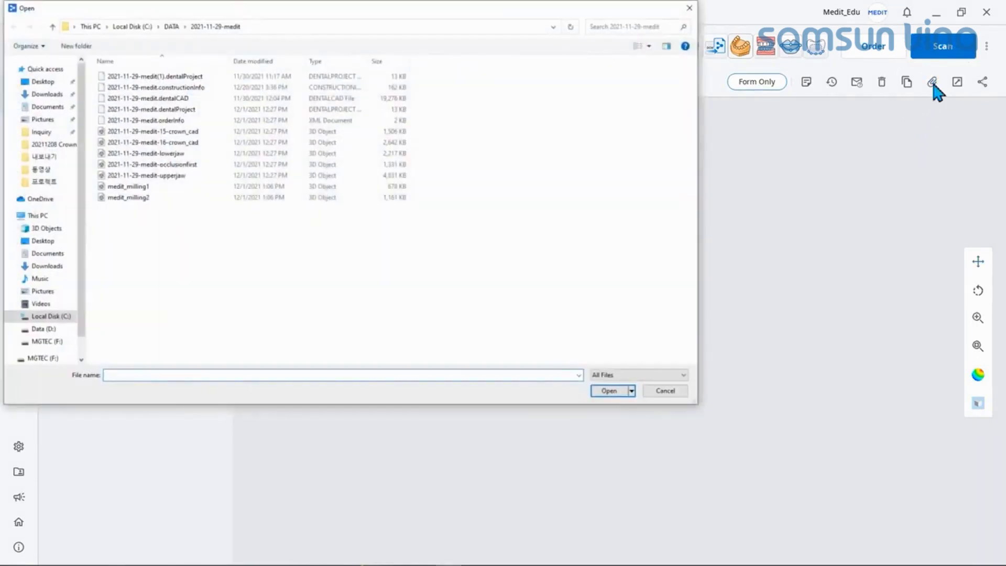
pyautogui.moveTo(220, 257); pyautogui.dragTo(114, 73)
pyautogui.click(609, 390)
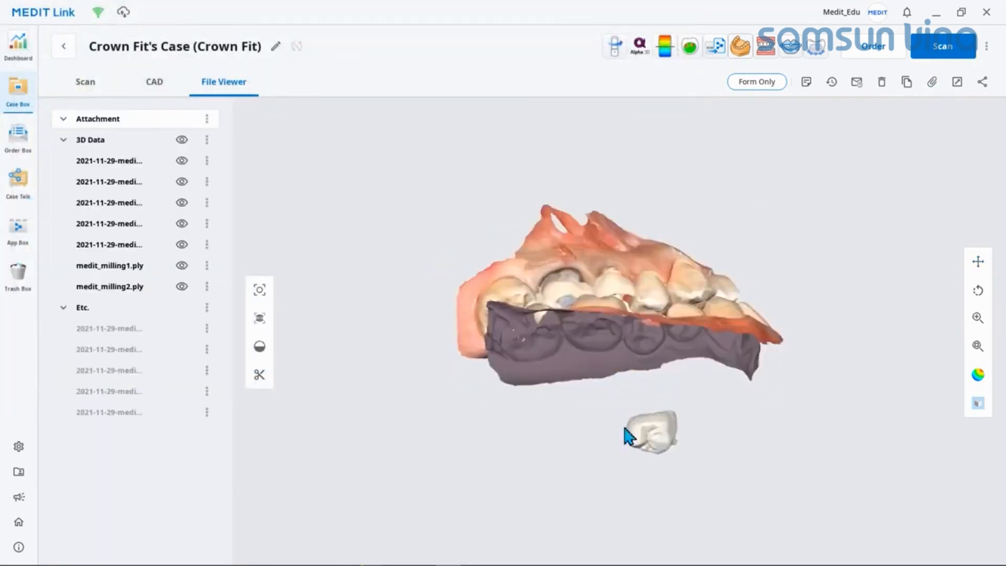
pyautogui.scroll(2, 647, 378)
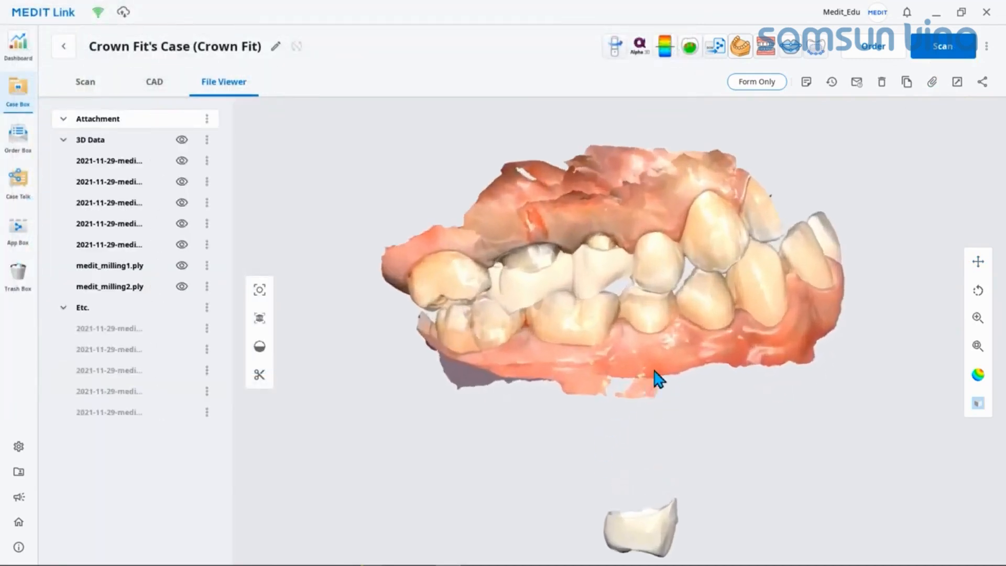
pyautogui.moveTo(653, 370); pyautogui.dragTo(627, 384, button='middle')
pyautogui.moveTo(627, 385)
pyautogui.mouseDown(button='right')
pyautogui.moveTo(635, 415)
pyautogui.moveTo(643, 393)
pyautogui.mouseUp(button='right')
pyautogui.moveTo(643, 393); pyautogui.dragTo(648, 368, button='right')
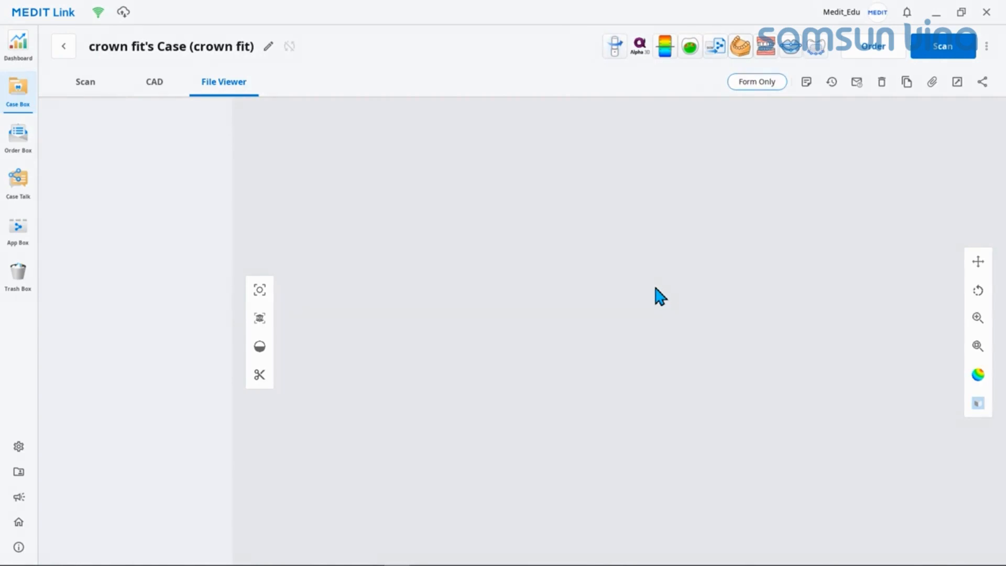
# Step: Launch Medit Crown Fit, continue working in the app, and import every file of Crown Fit's Case data from Medit Link
pyautogui.click(691, 48)
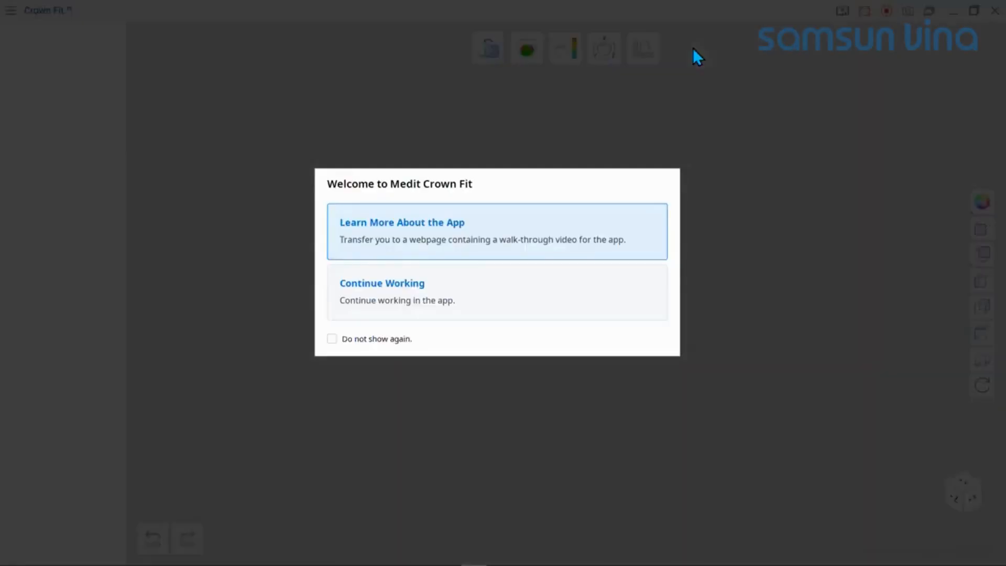
pyautogui.click(579, 288)
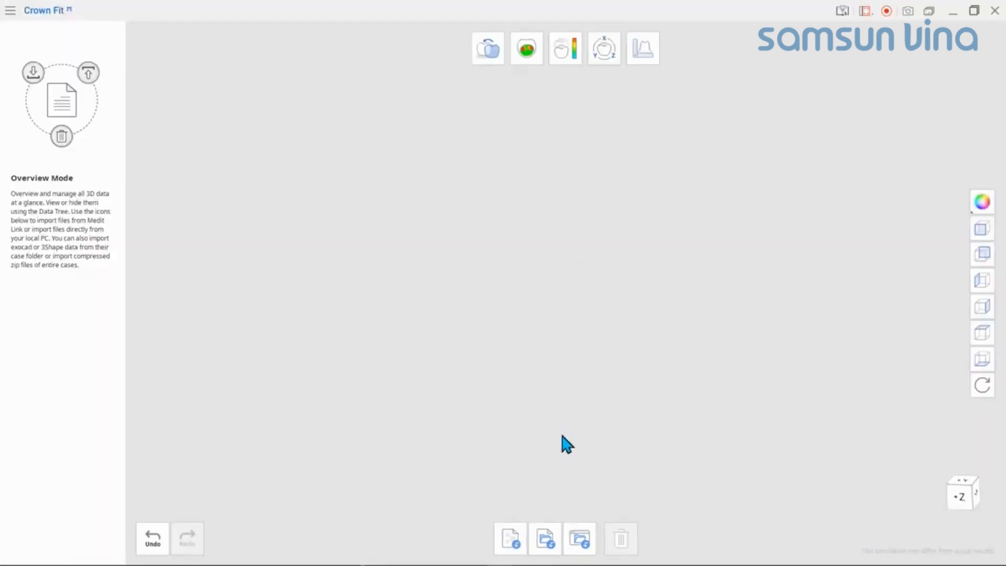
pyautogui.click(509, 540)
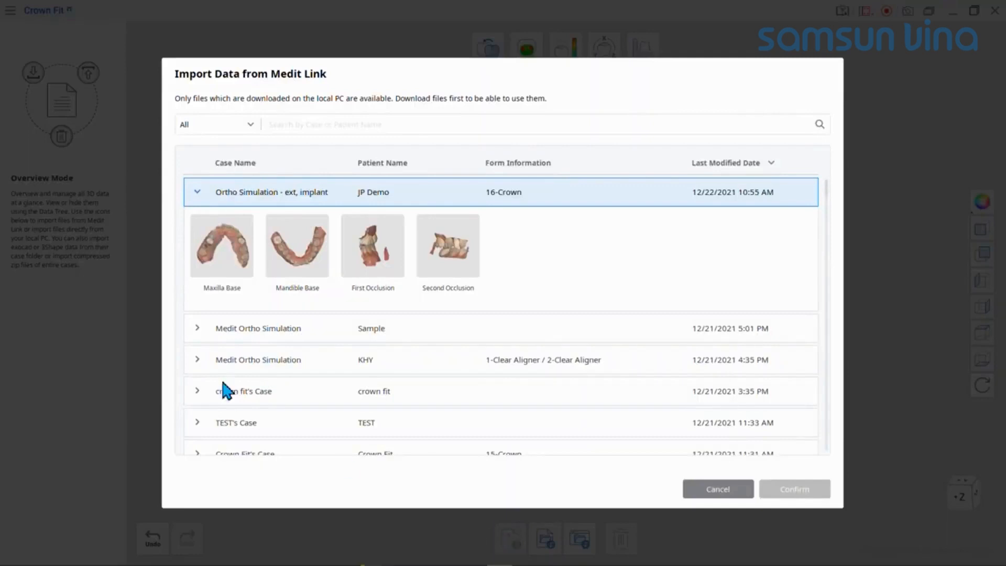
pyautogui.click(198, 331)
pyautogui.scroll(-3, 198, 336)
pyautogui.click(200, 357)
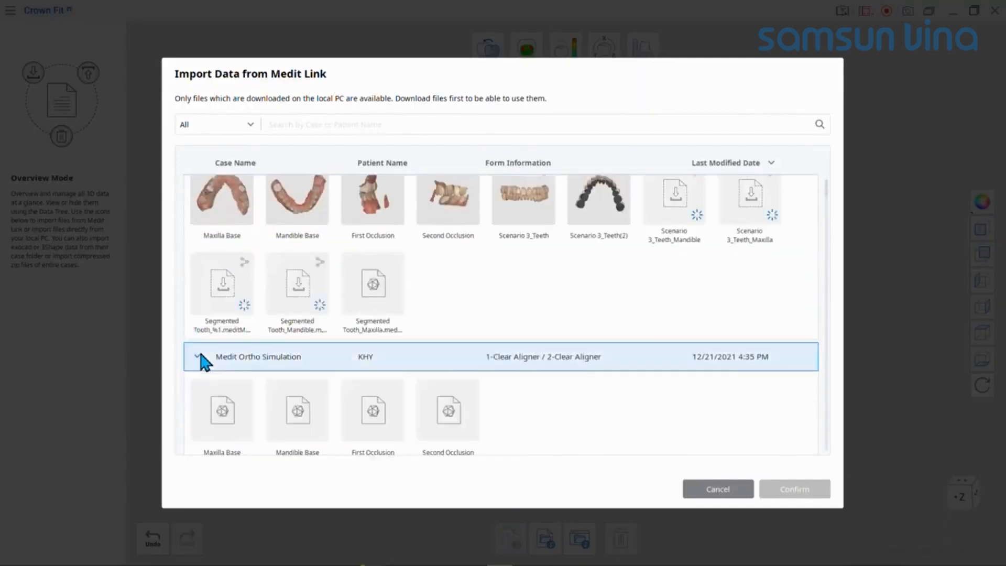
pyautogui.scroll(5, 202, 357)
pyautogui.click(196, 224)
pyautogui.moveTo(758, 325); pyautogui.dragTo(221, 269)
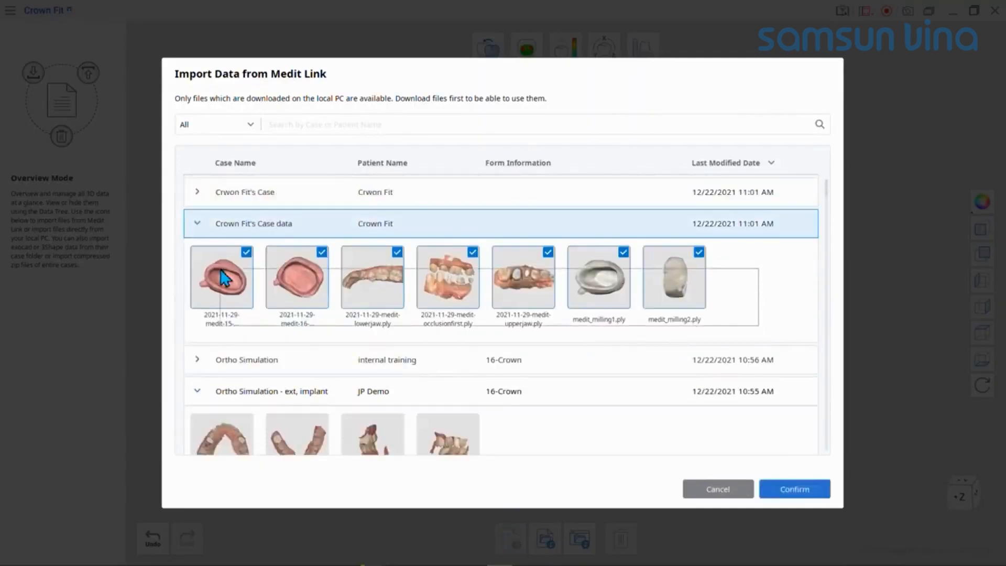
pyautogui.click(815, 488)
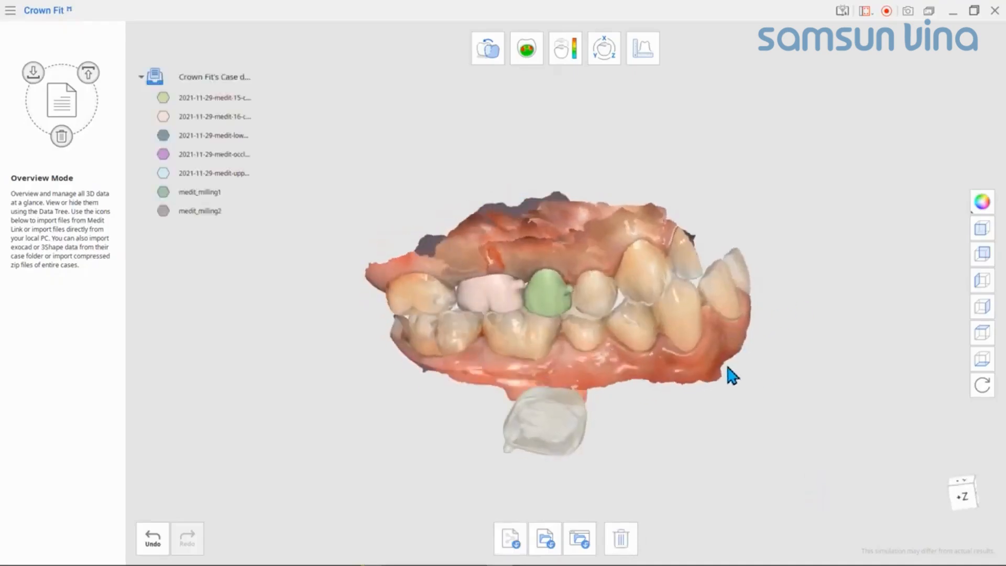
pyautogui.moveTo(727, 367); pyautogui.dragTo(666, 378, button='right')
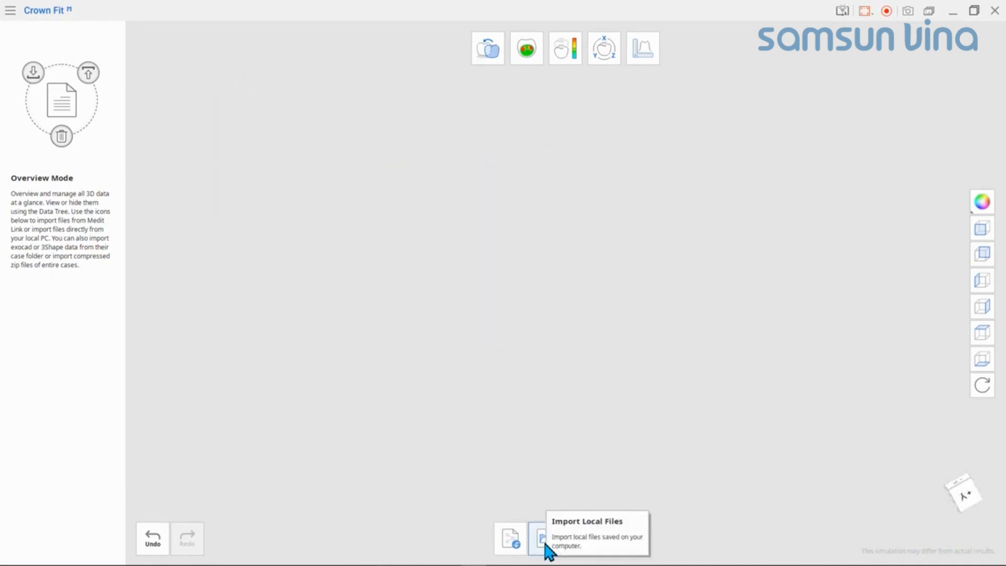
# Step: Import the crown, jaw, occlusion and milling files as local files from the DATA\2021-11-29-medit folder on drive C
pyautogui.click(546, 545)
pyautogui.click(131, 27)
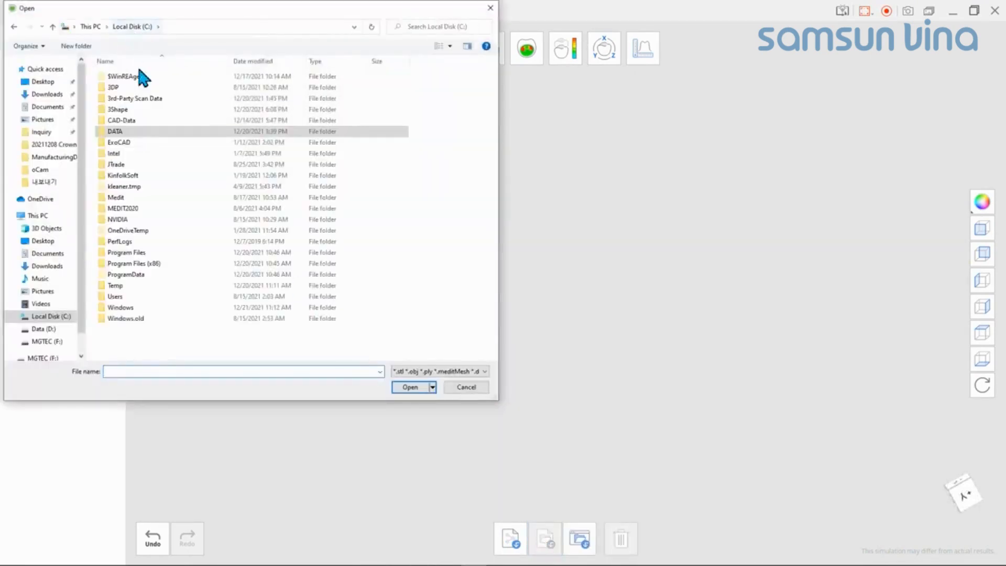
pyautogui.doubleClick(135, 131)
pyautogui.doubleClick(153, 109)
pyautogui.click(197, 79)
pyautogui.keyDown('ctrl'); pyautogui.click(194, 88); pyautogui.keyUp('ctrl')
pyautogui.keyDown('ctrl'); pyautogui.click(188, 99); pyautogui.keyUp('ctrl')
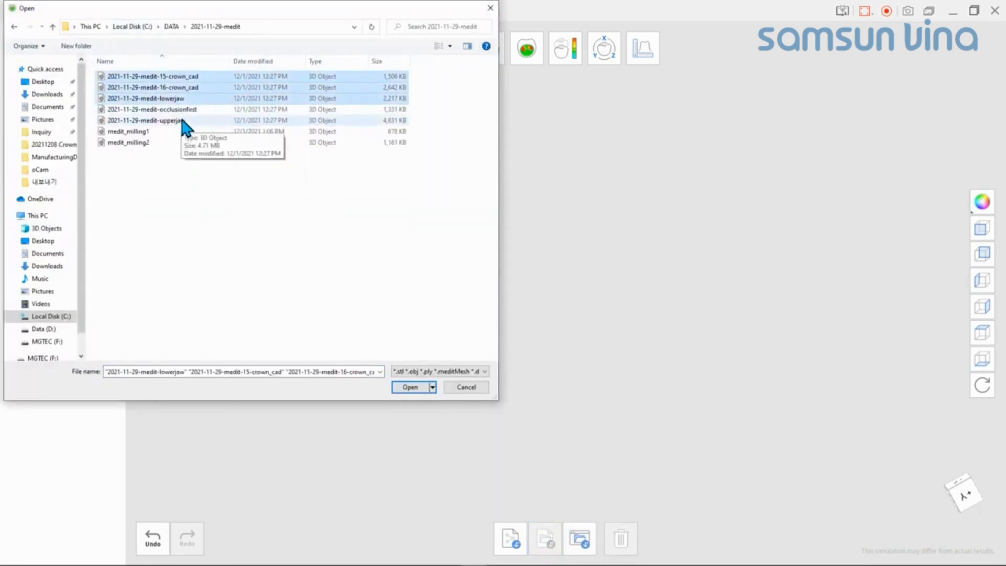
pyautogui.keyDown('ctrl'); pyautogui.click(182, 121); pyautogui.keyUp('ctrl')
pyautogui.keyDown('ctrl'); pyautogui.click(178, 132); pyautogui.keyUp('ctrl')
pyautogui.keyDown('ctrl'); pyautogui.click(174, 143); pyautogui.keyUp('ctrl')
pyautogui.click(403, 386)
pyautogui.scroll(2, 498, 290)
pyautogui.moveTo(498, 291); pyautogui.dragTo(608, 337, button='right')
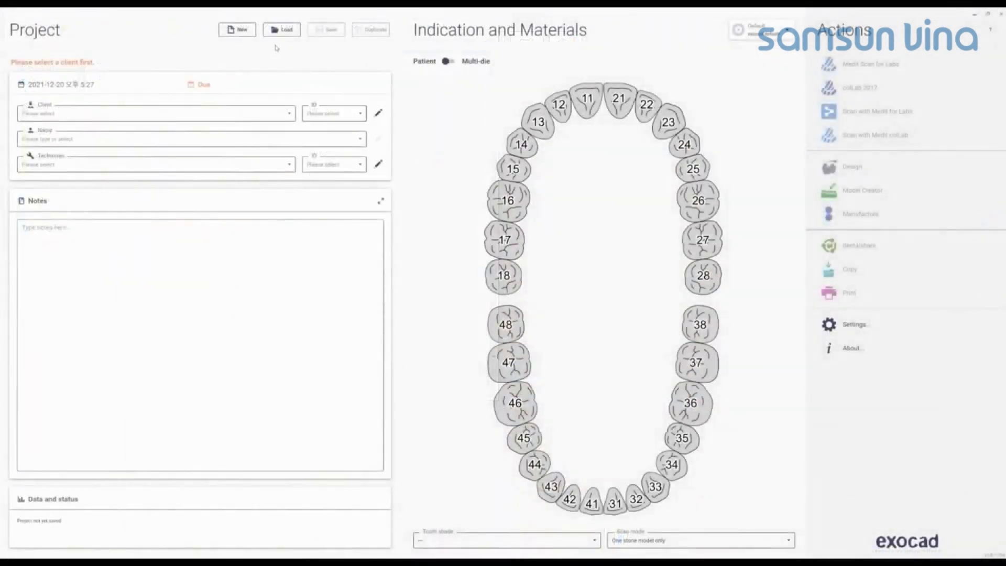
# Step: Switch to exocad, load the test abutment project, and open its folder in the file explorer to locate the CAD data directory
pyautogui.click(280, 31)
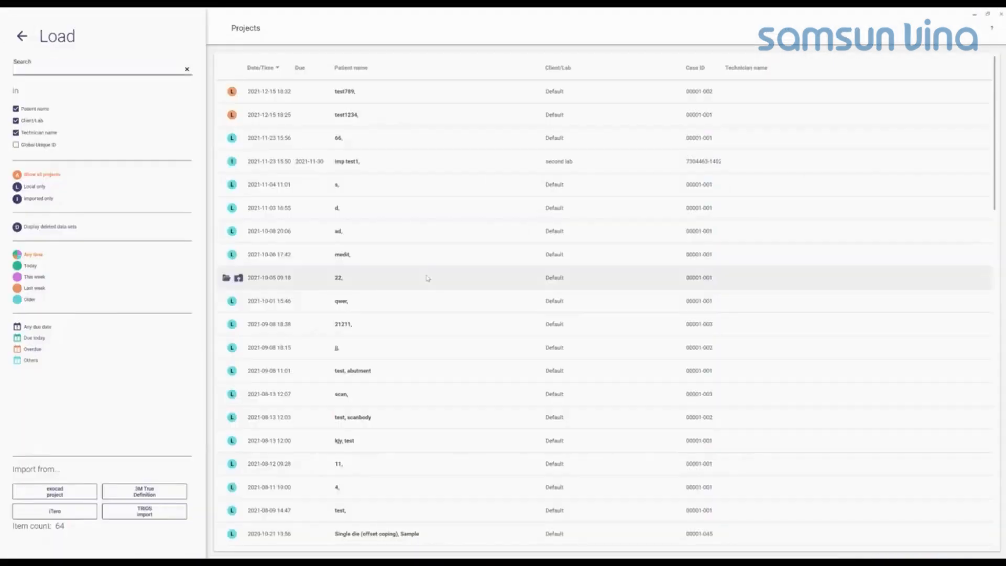
pyautogui.doubleClick(369, 370)
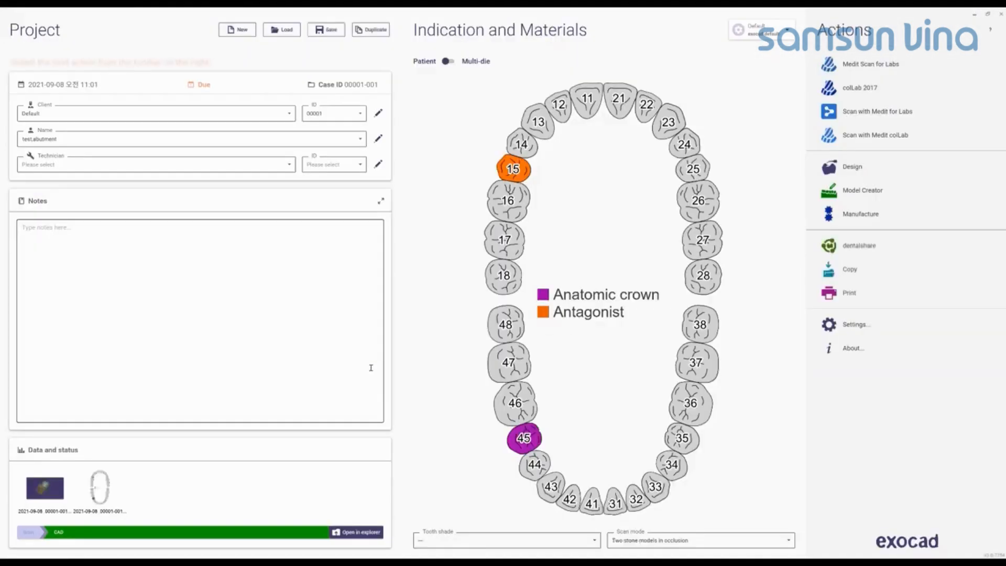
pyautogui.click(357, 532)
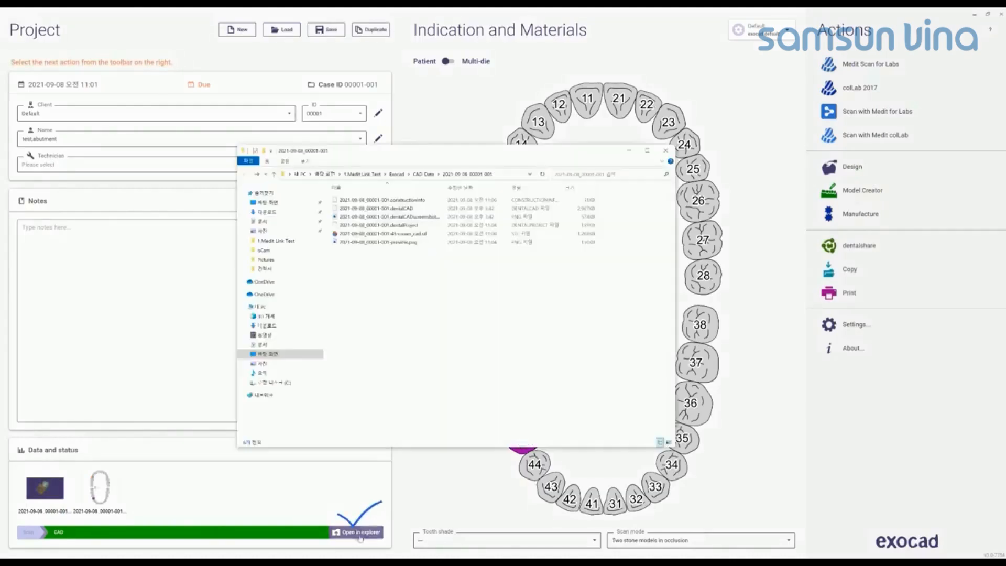
pyautogui.click(423, 174)
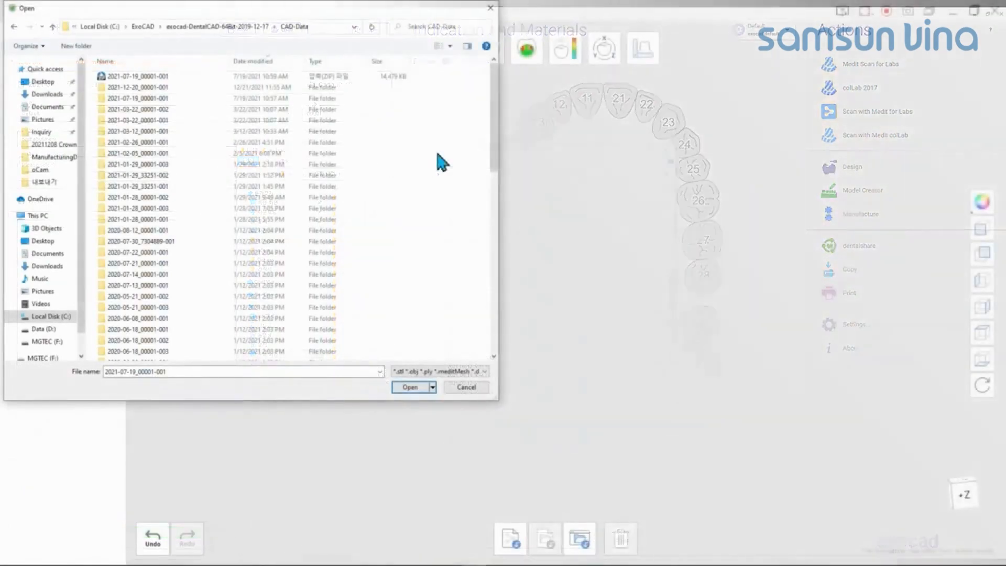
# Step: Switch to Crown Fit and import all model files from the 2021-12-20 project folder in exocad's CAD-Data directory
pyautogui.doubleClick(205, 89)
pyautogui.moveTo(367, 168); pyautogui.dragTo(112, 83)
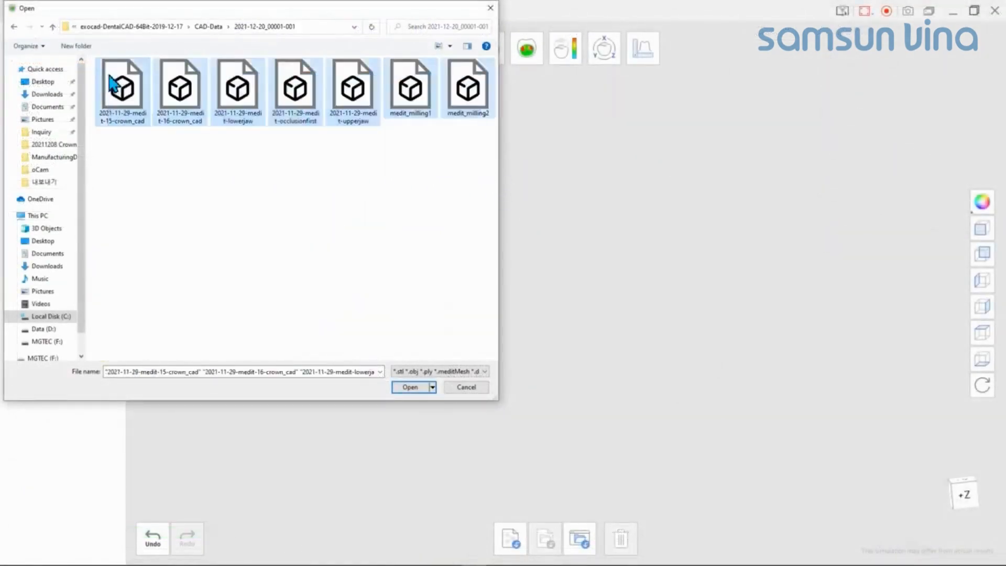
pyautogui.click(411, 388)
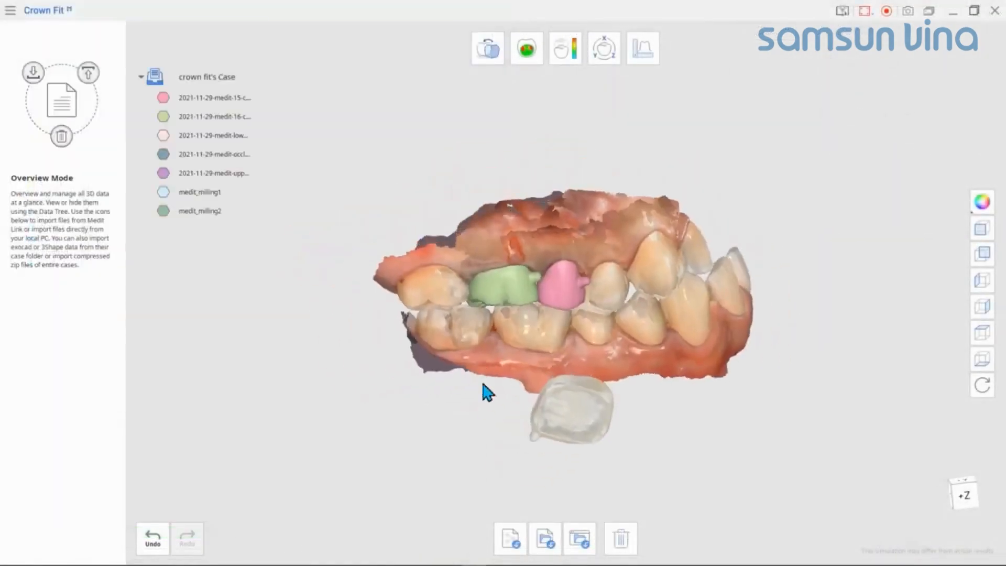
# Step: Compress the 2021-12-20 project folder in CAD-Data into a zip archive and import that archive as a local file
pyautogui.click(545, 539)
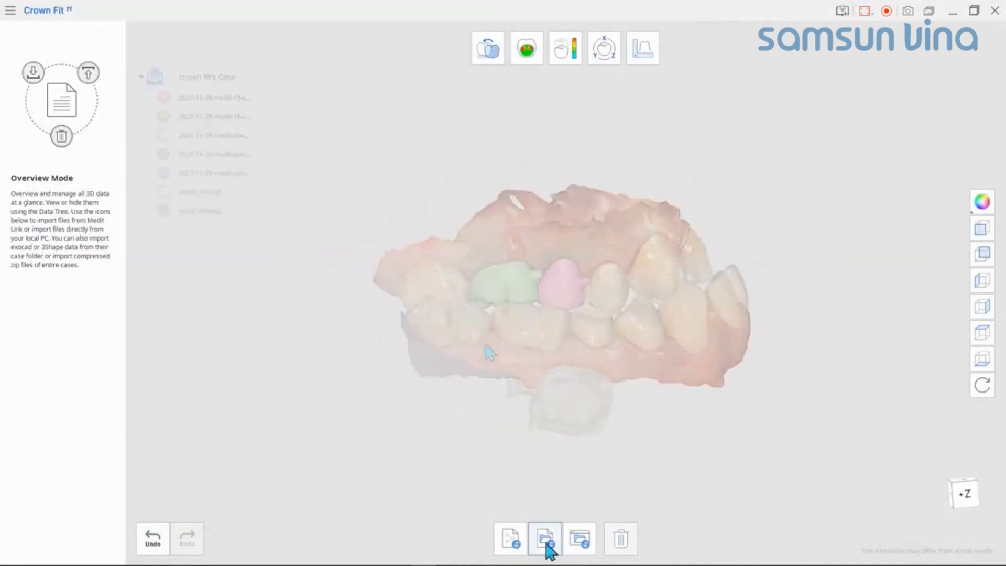
pyautogui.click(546, 542)
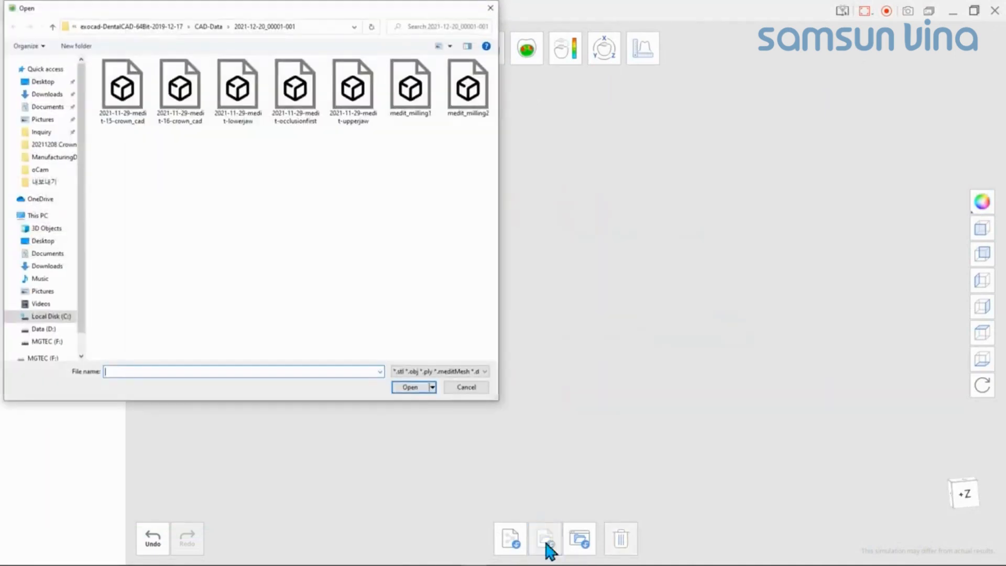
pyautogui.click(209, 27)
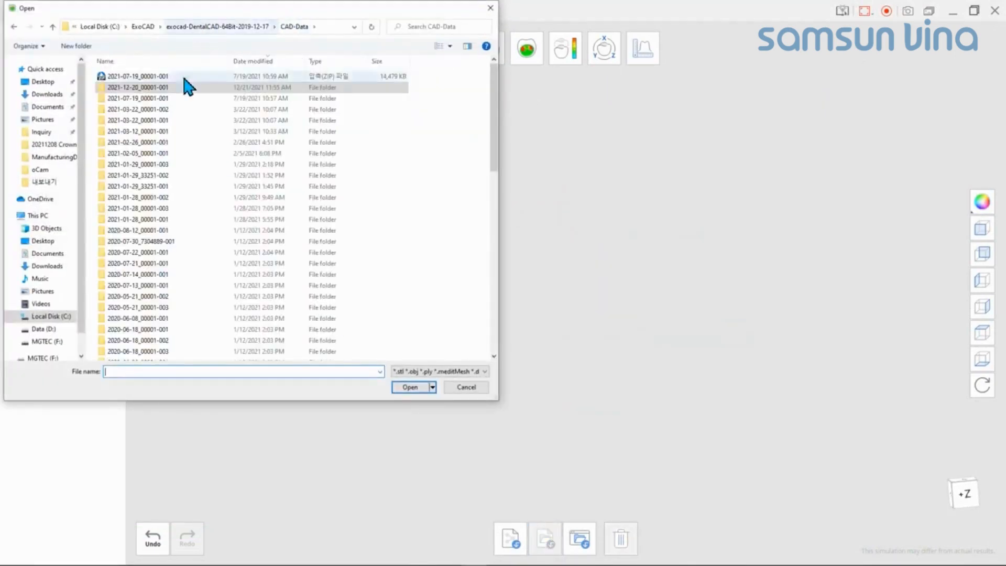
pyautogui.rightClick(177, 90)
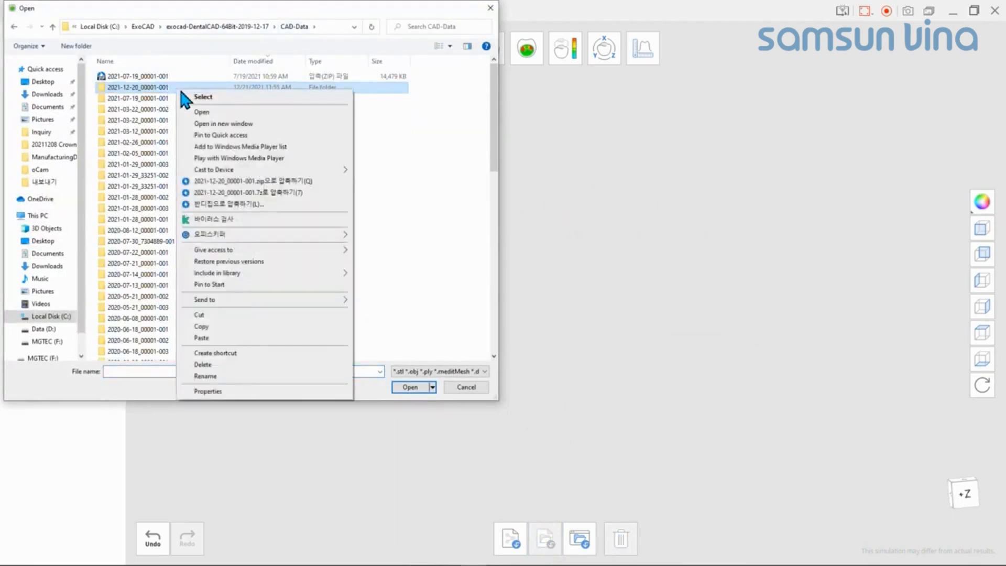
pyautogui.click(255, 182)
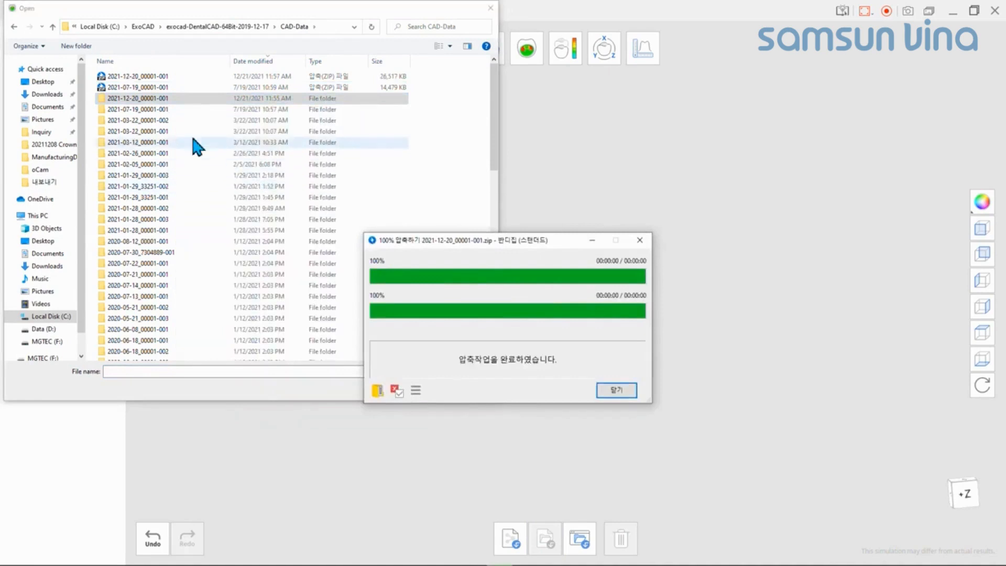
pyautogui.click(162, 77)
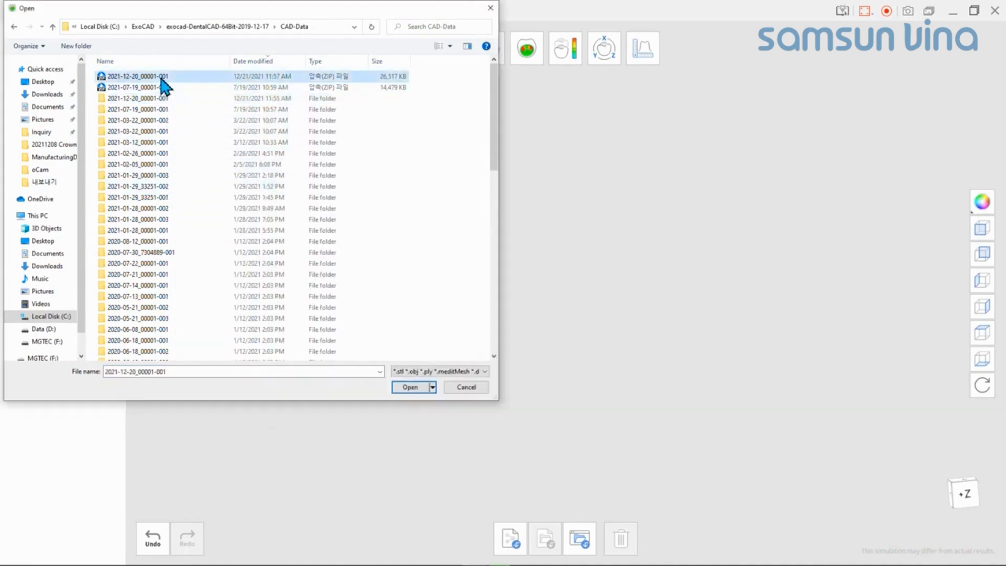
pyautogui.click(411, 387)
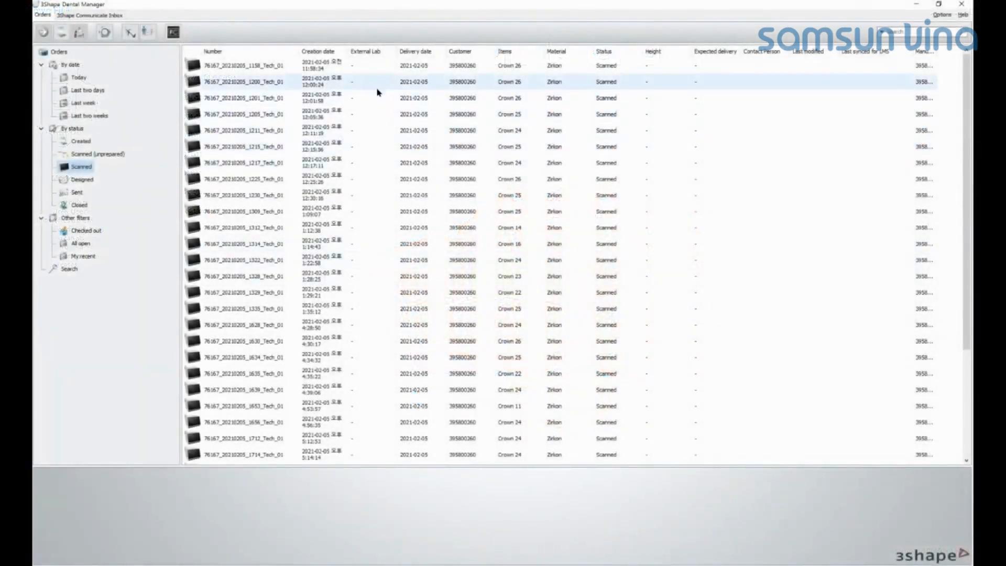
# Step: Switch to 3Shape Dental Manager and open the file folder of the second scanned order to locate the 3shape directory
pyautogui.click(378, 88)
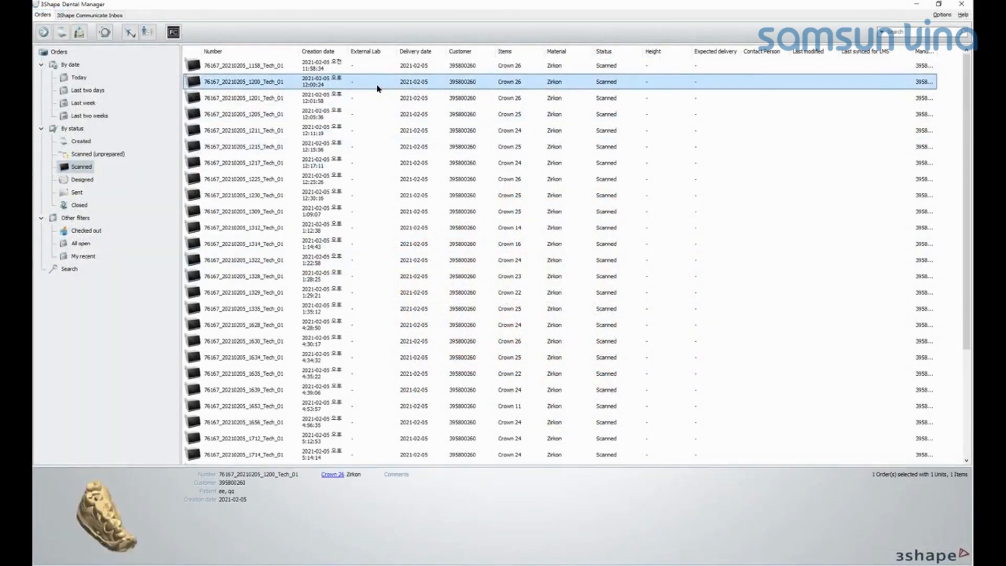
pyautogui.hotkey('ctrl', 'F4')
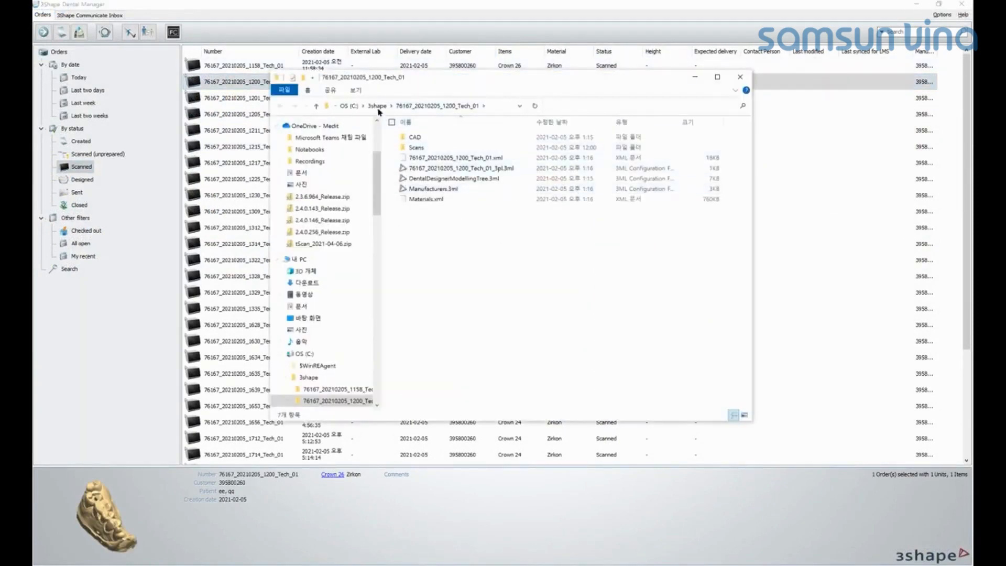
pyautogui.click(377, 105)
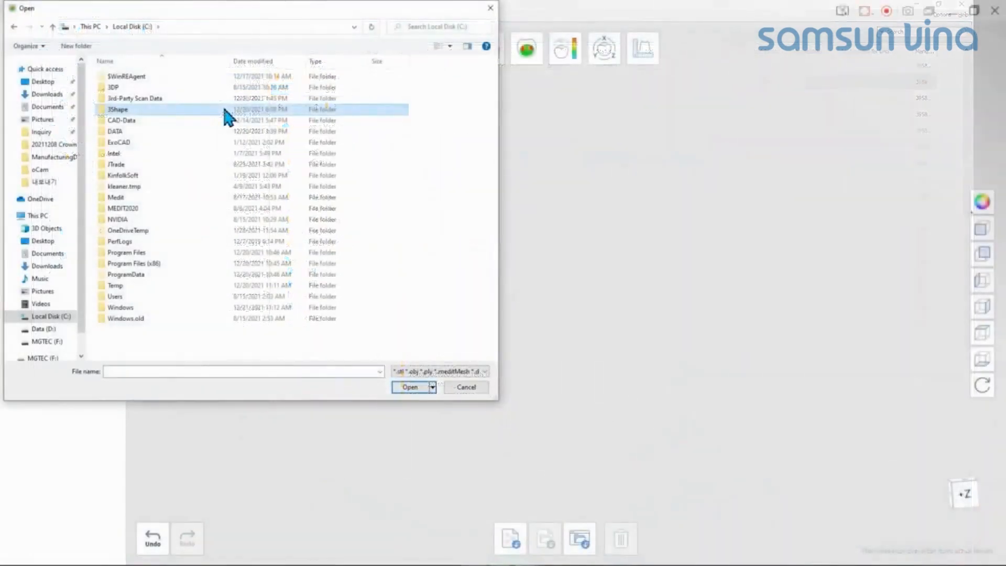
# Step: Switch to Crown Fit and import the Raw Preparation scan from the Upper scans folder of the 3Shape order
pyautogui.doubleClick(225, 109)
pyautogui.doubleClick(158, 76)
pyautogui.doubleClick(142, 152)
pyautogui.doubleClick(159, 98)
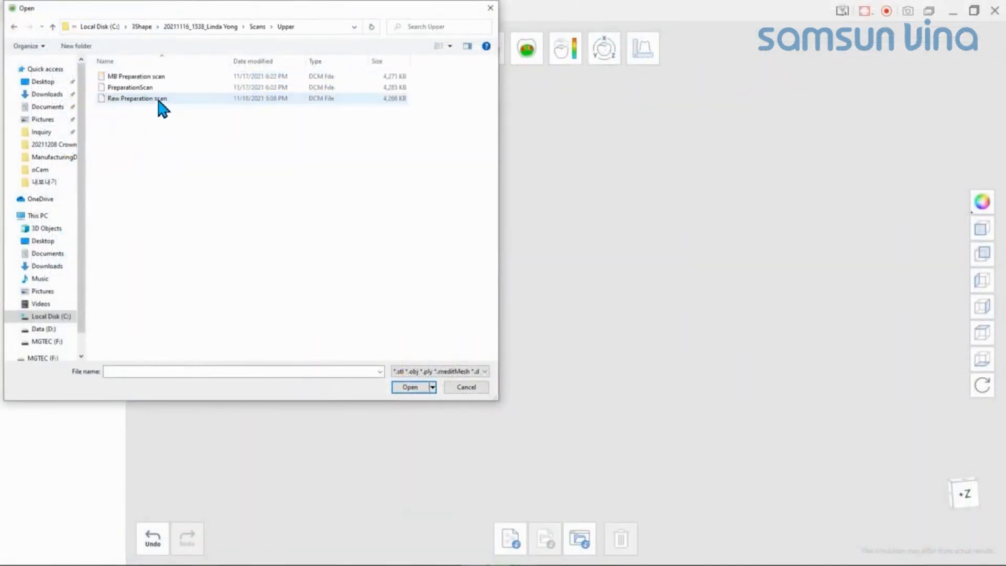
pyautogui.click(158, 98)
pyautogui.click(410, 387)
# Step: Import the Raw Antagonist scan from the same 3Shape order's Scans folder as a local file
pyautogui.click(547, 539)
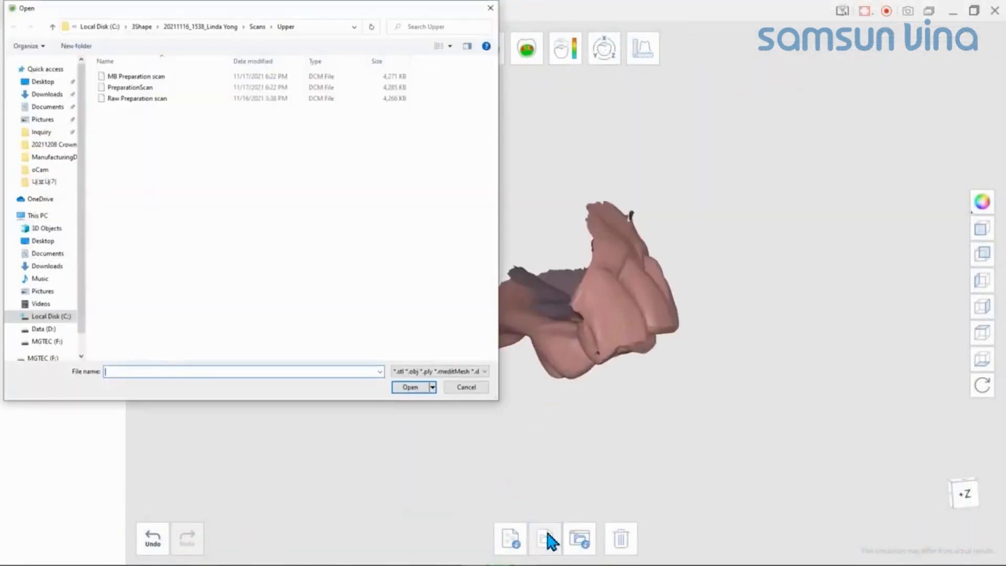
pyautogui.click(258, 26)
pyautogui.doubleClick(142, 76)
pyautogui.doubleClick(137, 98)
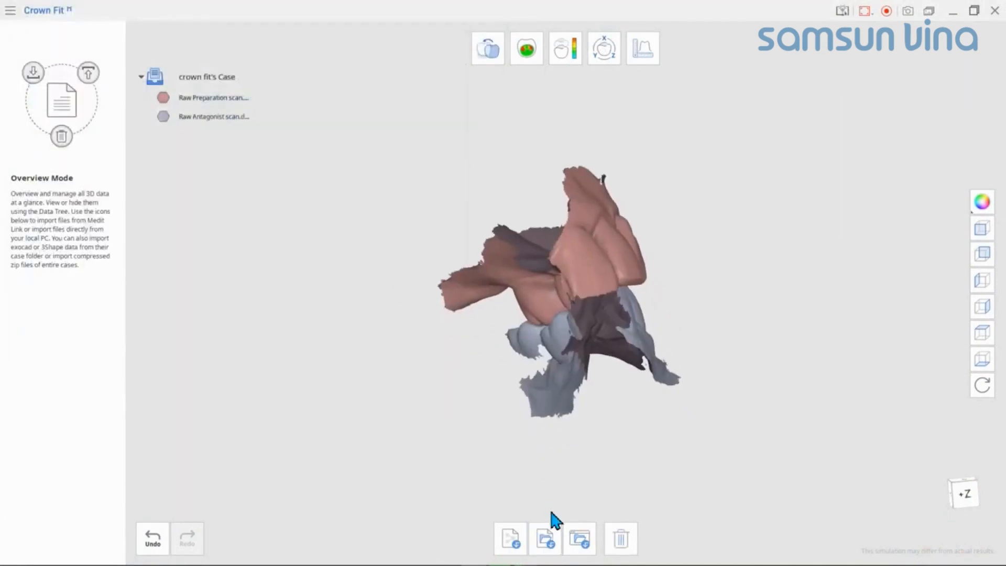
# Step: Import the crown design DCM file from the CAD folder of the 20211116_1538 3Shape order as a local file
pyautogui.click(546, 539)
pyautogui.click(233, 27)
pyautogui.doubleClick(169, 97)
pyautogui.click(147, 76)
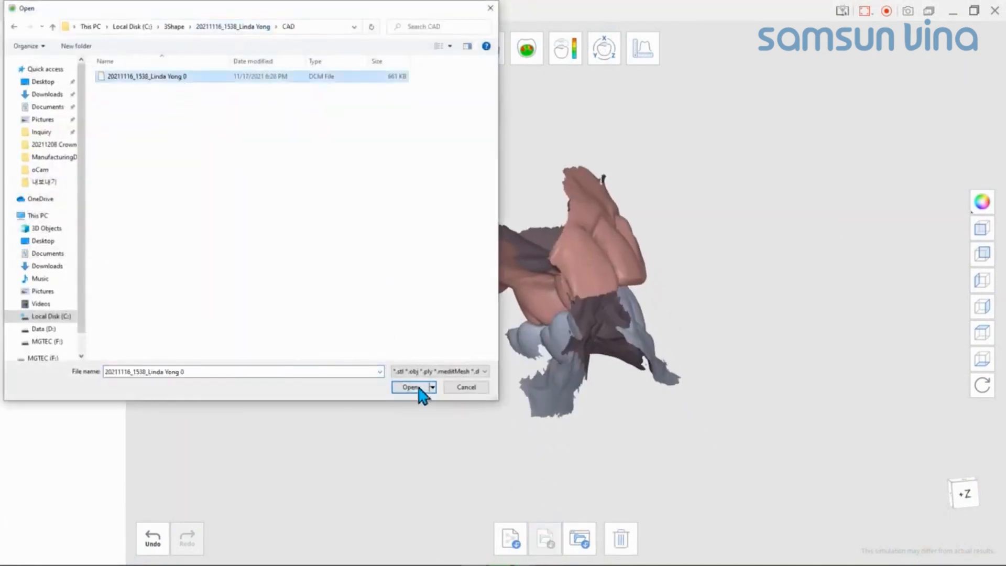
pyautogui.click(419, 388)
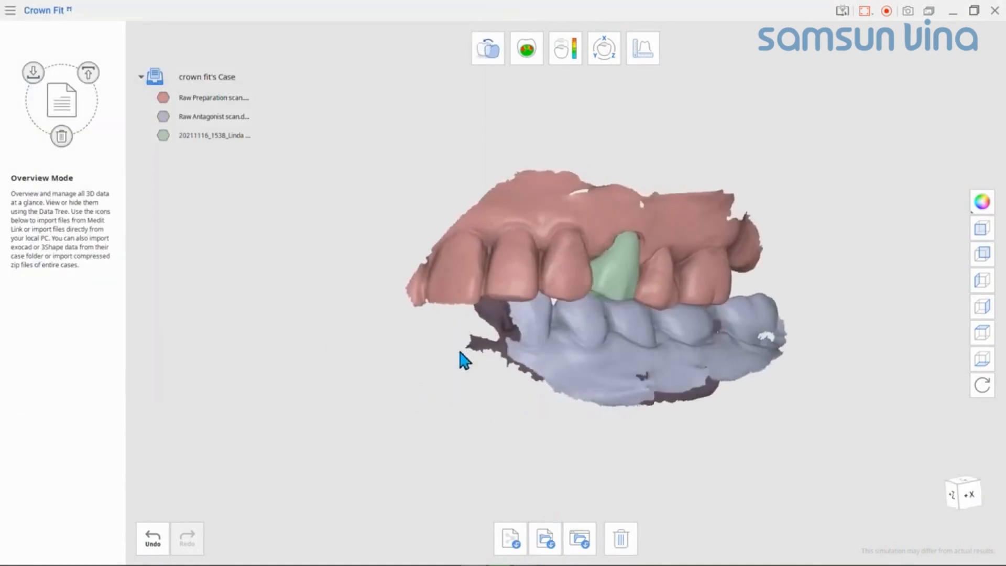
pyautogui.moveTo(460, 352); pyautogui.dragTo(602, 329, button='right')
pyautogui.scroll(1, 516, 321)
pyautogui.moveTo(602, 329); pyautogui.dragTo(524, 355, button='middle')
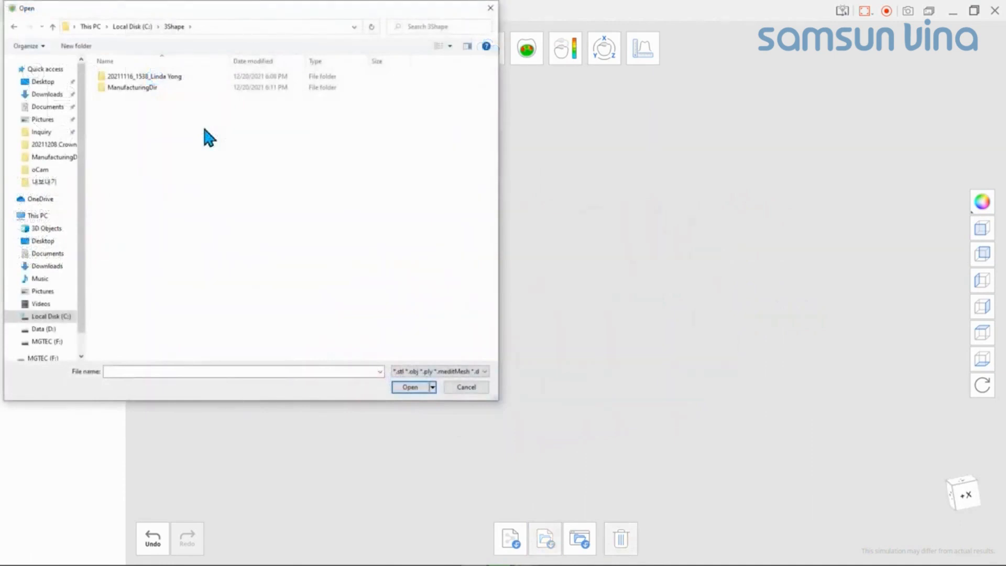
# Step: Compress the 20211116_1538 order folder in C:\3Shape into a zip archive and import that archive as a local file
pyautogui.rightClick(185, 76)
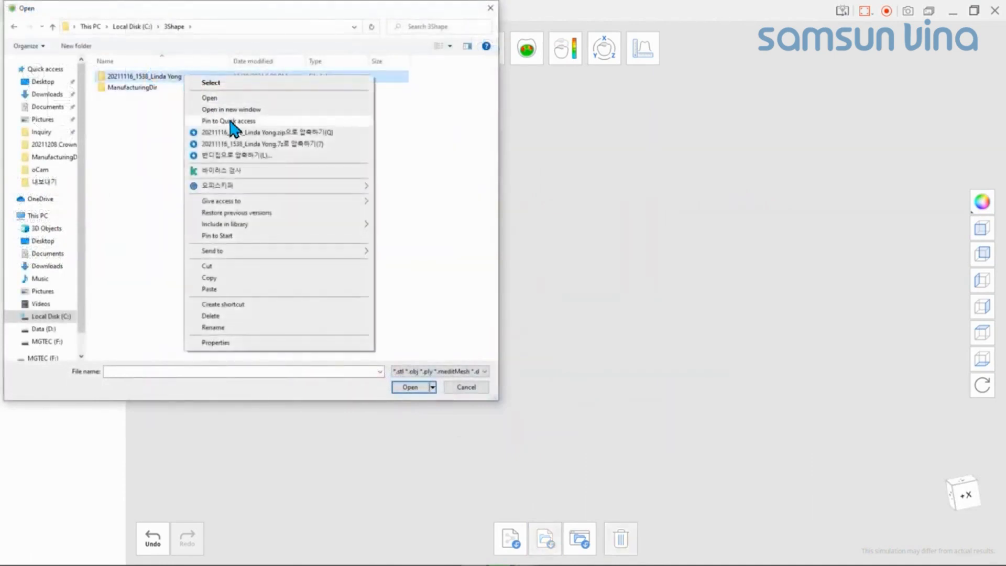
pyautogui.click(239, 133)
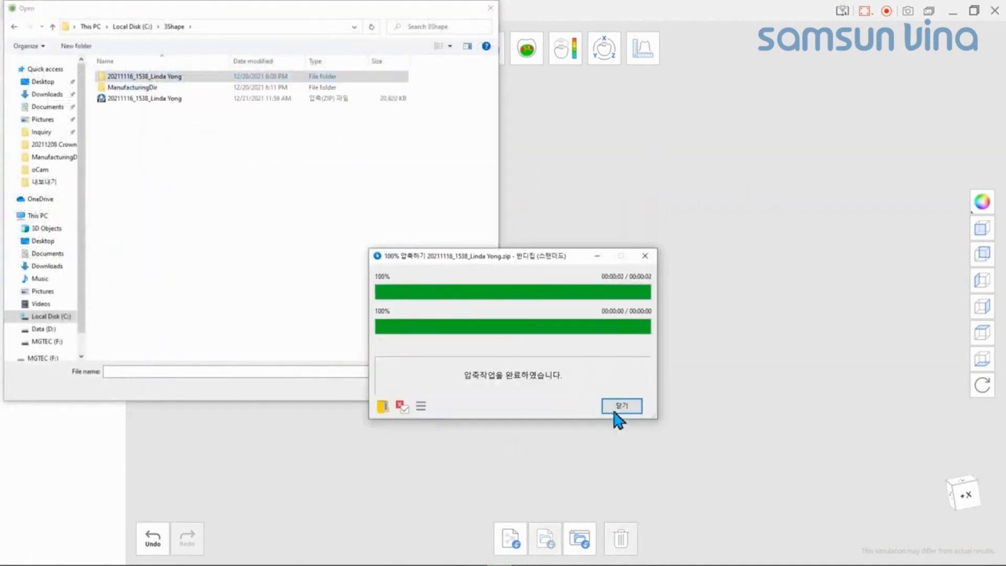
pyautogui.click(621, 408)
pyautogui.click(181, 100)
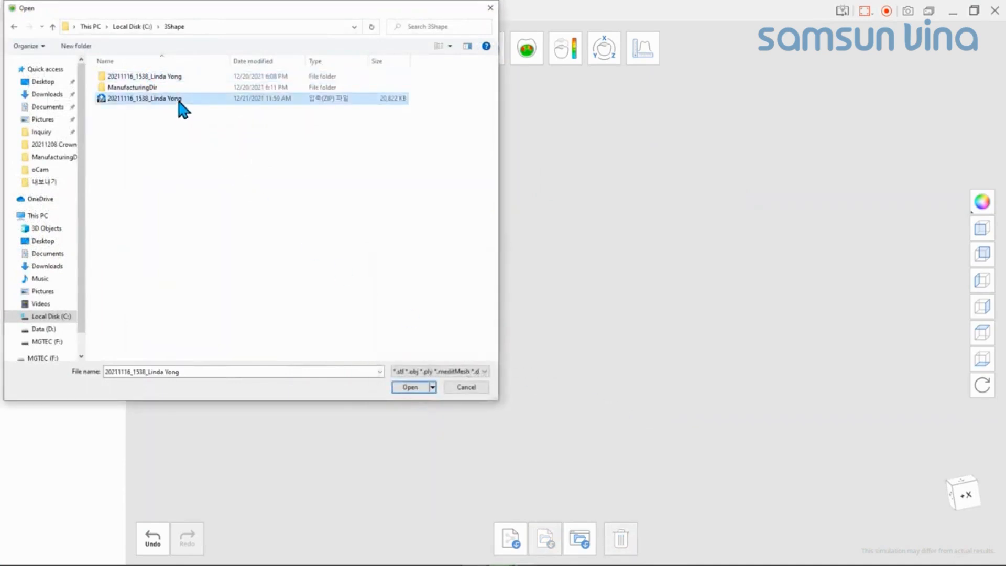
pyautogui.click(412, 390)
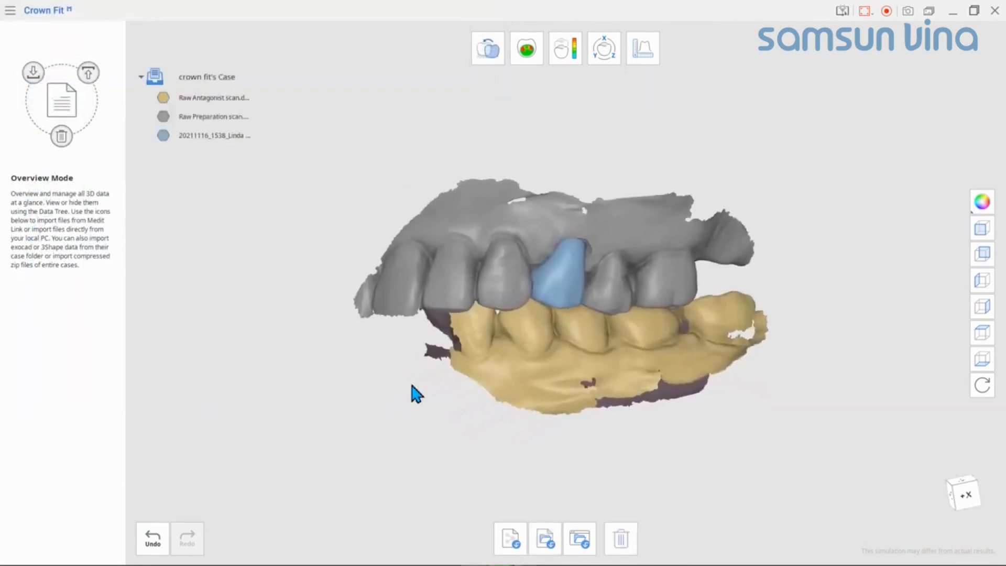
pyautogui.moveTo(493, 369)
pyautogui.mouseDown(button='right')
pyautogui.moveTo(502, 349)
pyautogui.moveTo(500, 360)
pyautogui.mouseUp(button='right')
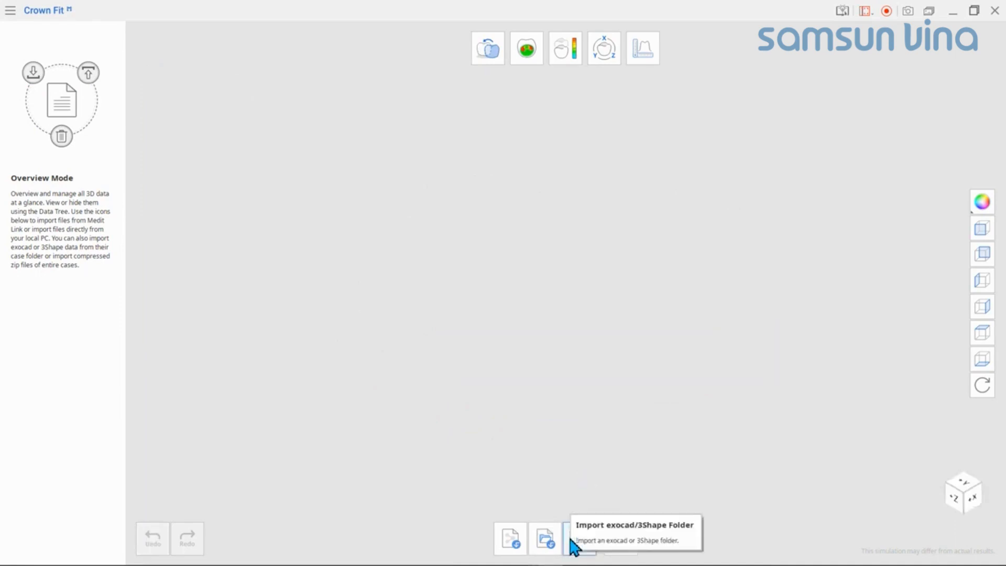
# Step: Import the 2021-12-20 exocad project folder from ExoCAD's CAD-Data directory as a whole case folder
pyautogui.click(572, 541)
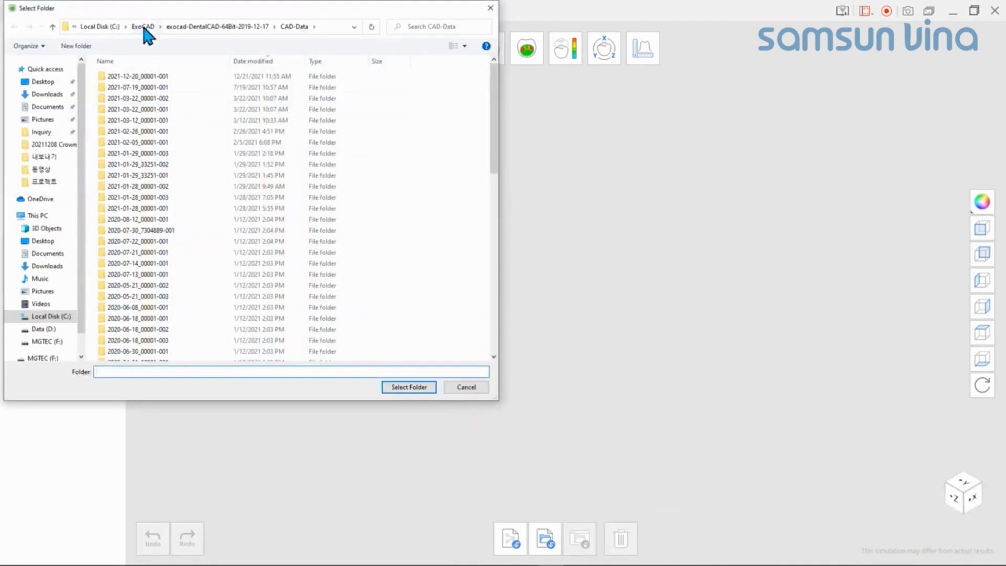
pyautogui.click(110, 27)
pyautogui.doubleClick(141, 143)
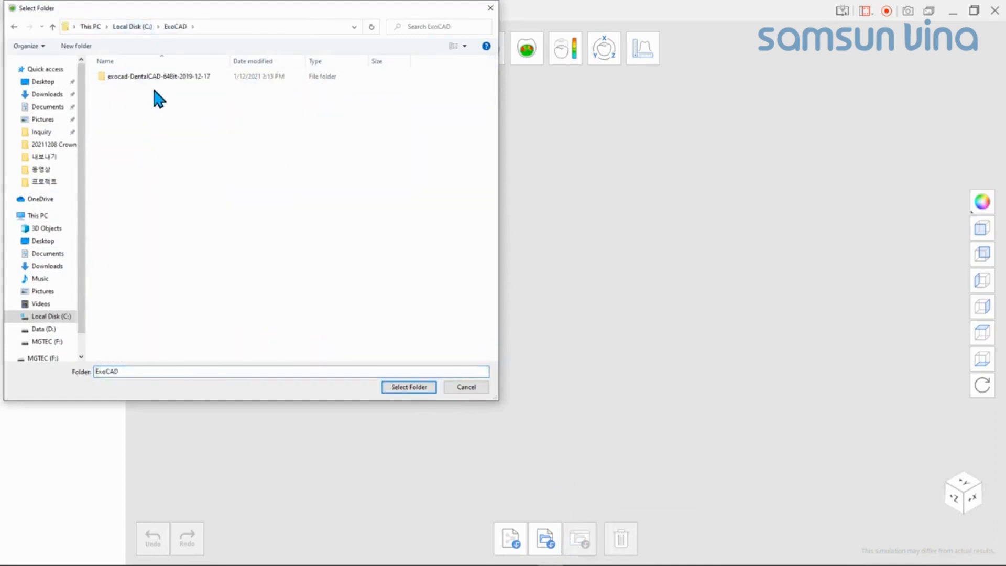
pyautogui.doubleClick(158, 77)
pyautogui.doubleClick(161, 76)
pyautogui.click(168, 77)
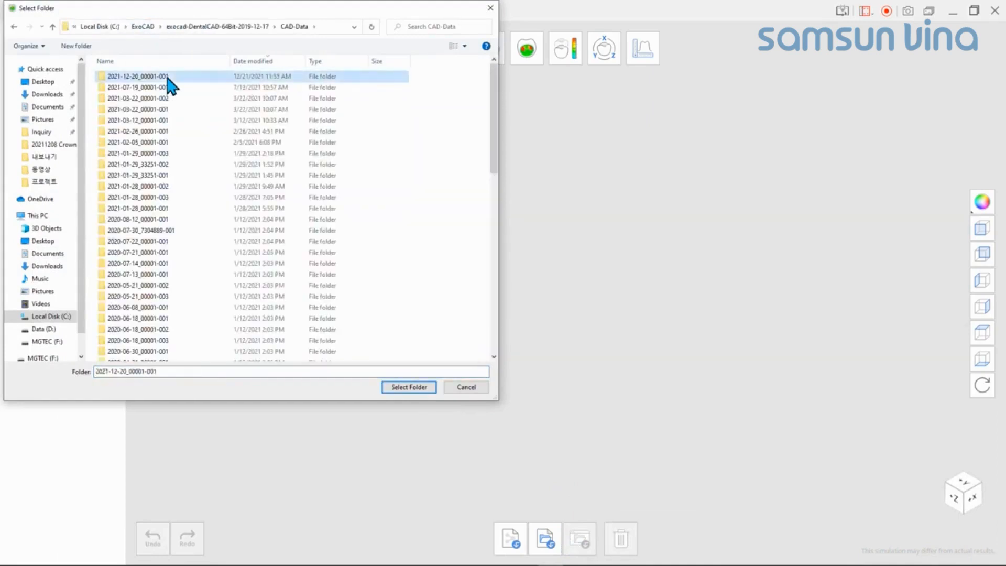
pyautogui.click(417, 388)
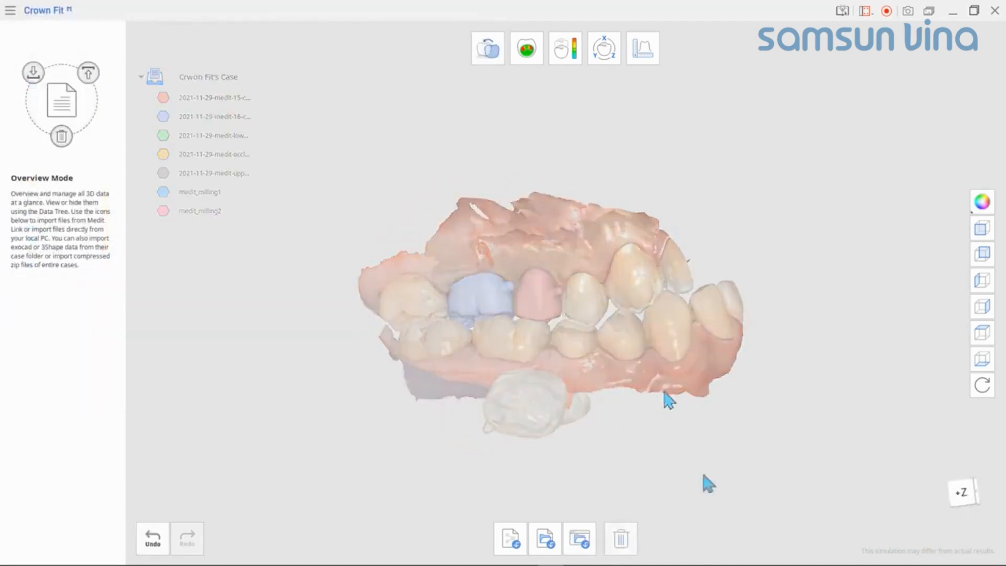
# Step: Import the whole 20211116_1538 3Shape order folder from C:\3Shape as a case folder
pyautogui.click(581, 540)
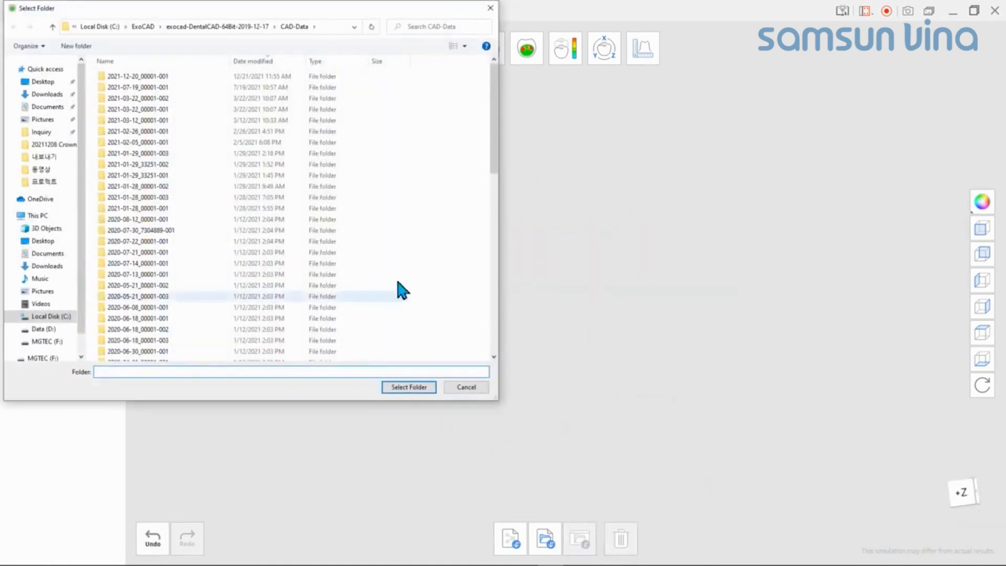
pyautogui.click(98, 27)
pyautogui.doubleClick(137, 105)
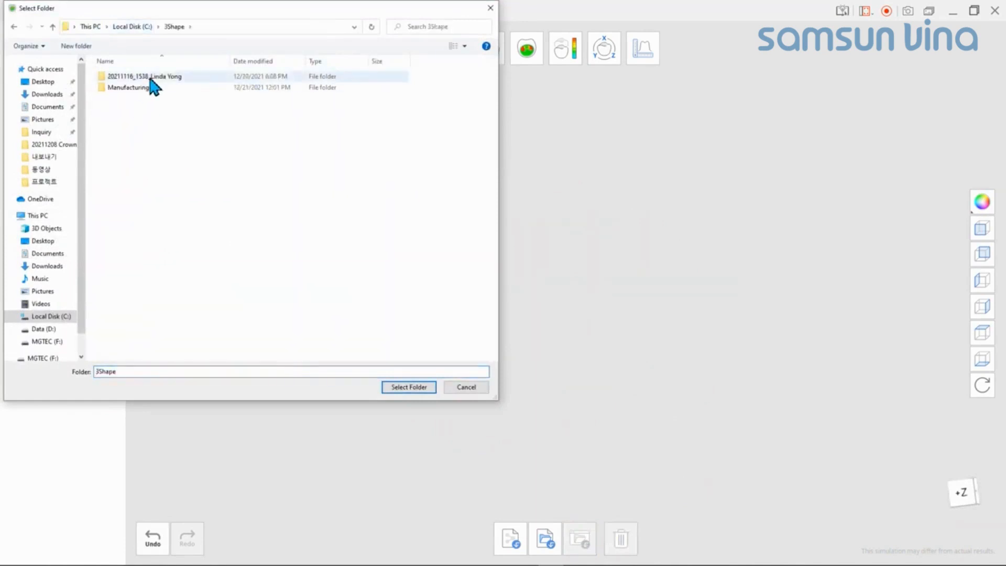
pyautogui.click(150, 78)
pyautogui.click(410, 388)
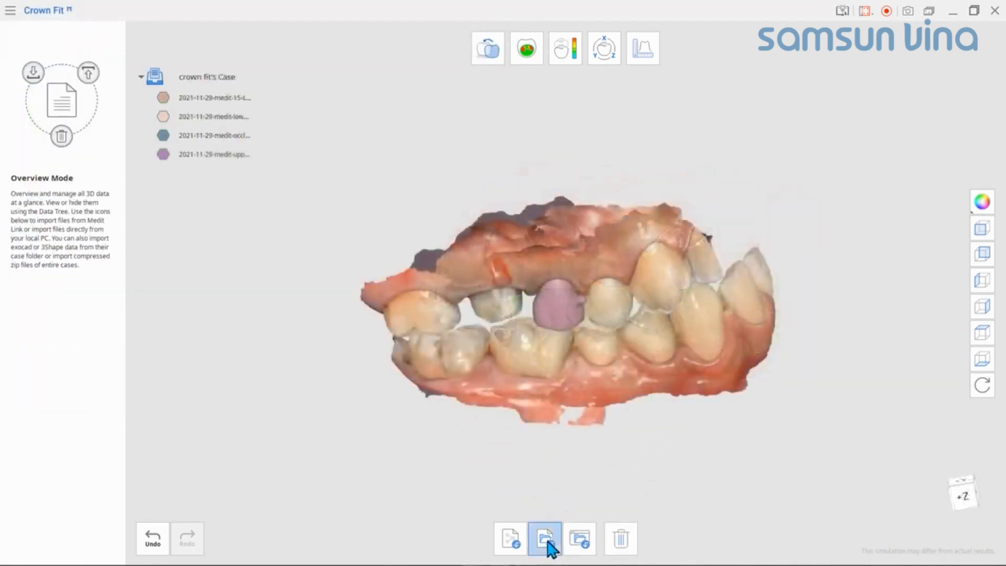
# Step: Import medit_milling1 from the Milled Crown scans (#14) folder in DATA\Milled Crown Scans as a local file
pyautogui.click(548, 543)
pyautogui.click(132, 27)
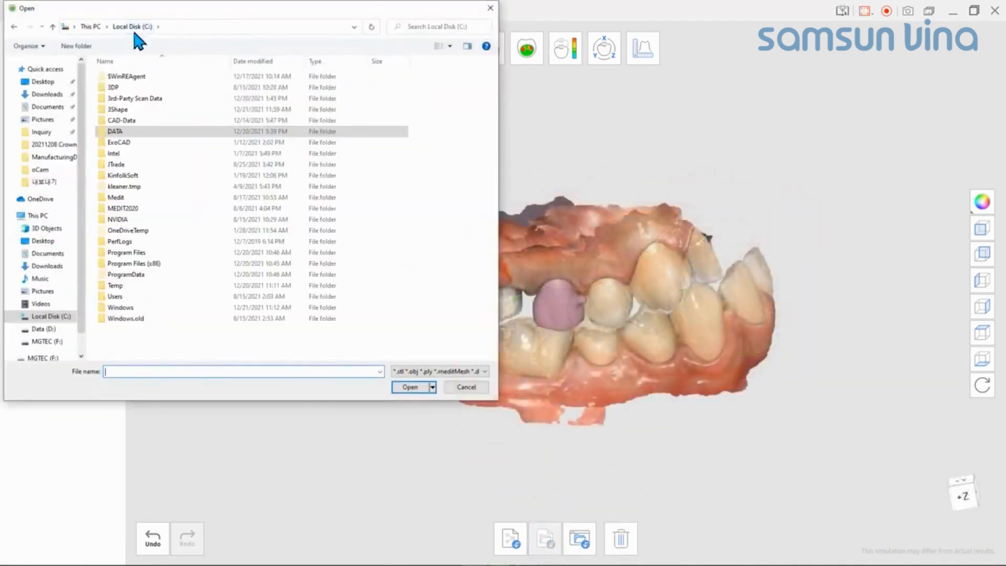
pyautogui.doubleClick(146, 130)
pyautogui.doubleClick(151, 132)
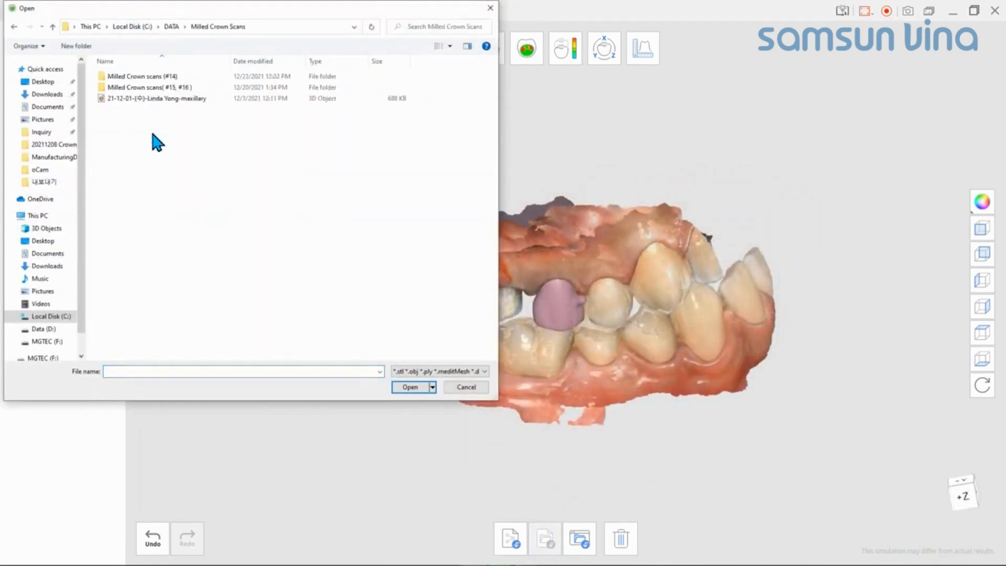
pyautogui.doubleClick(174, 77)
pyautogui.click(176, 78)
pyautogui.click(410, 386)
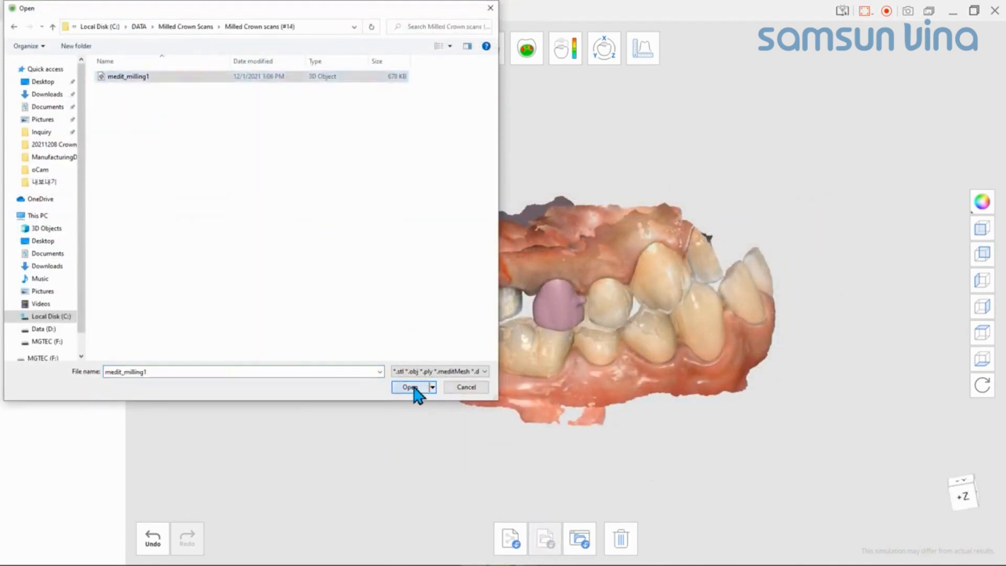
pyautogui.moveTo(413, 393); pyautogui.dragTo(551, 373, button='right')
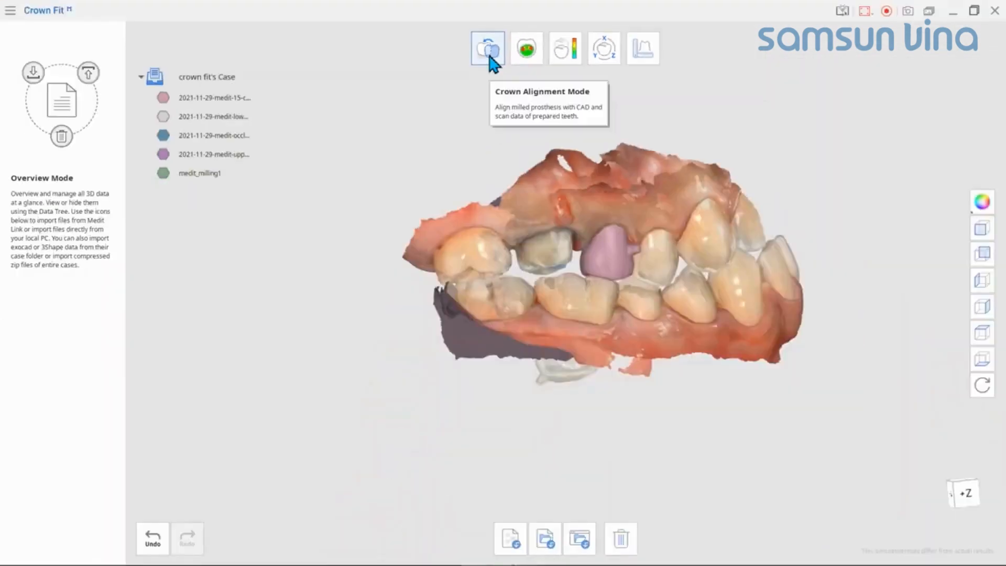
# Step: Enter Crown Alignment Mode and assign medit_milling1 as the milled prosthesis
pyautogui.click(487, 50)
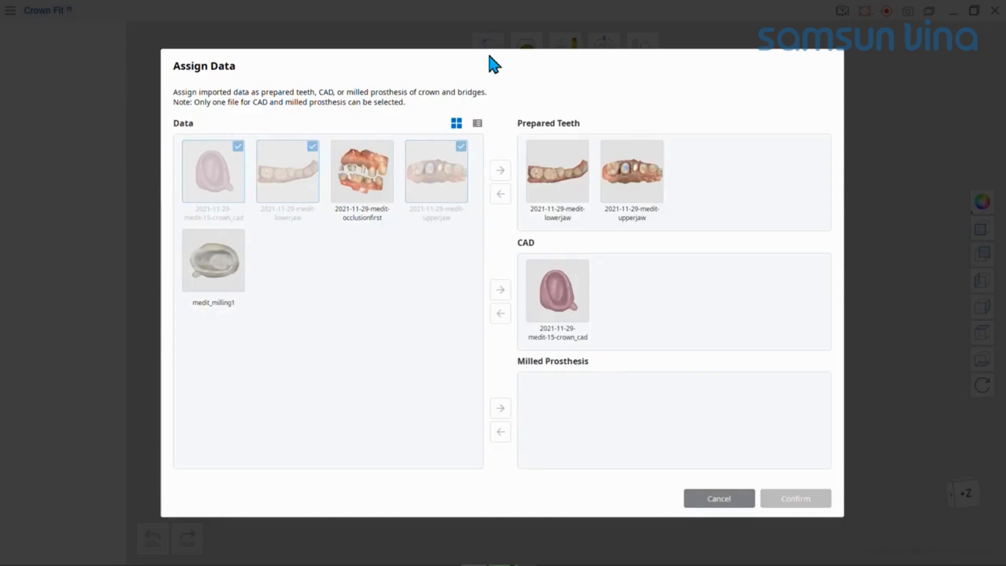
pyautogui.moveTo(208, 267); pyautogui.dragTo(557, 398)
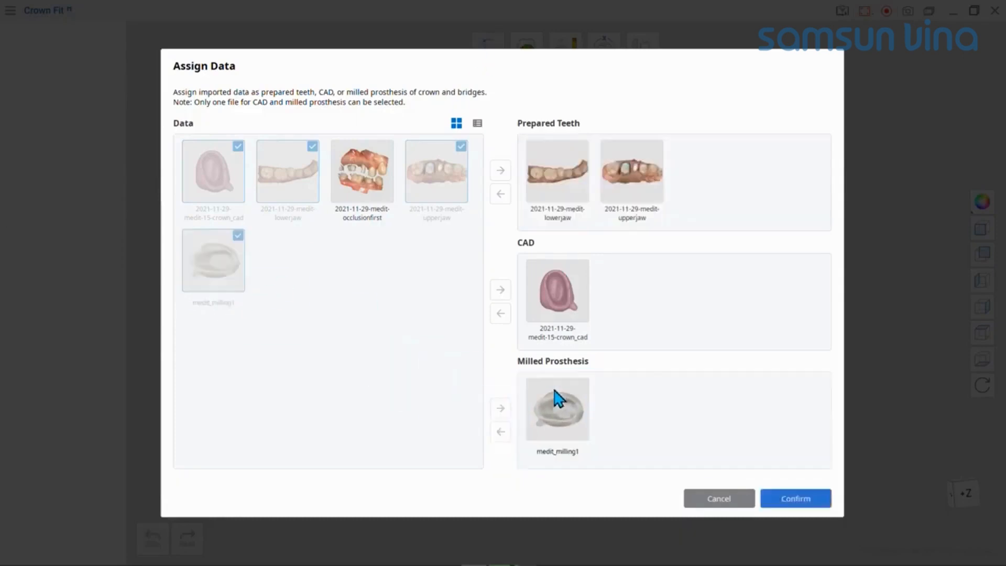
pyautogui.click(821, 501)
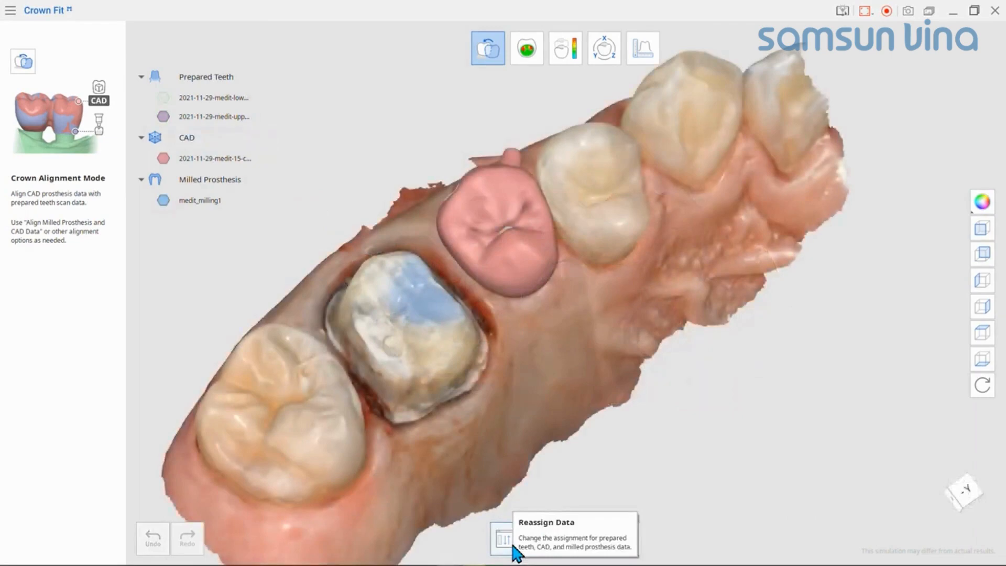
# Step: Reassign the data with 2021-11-29-medit-16-crown_cad as CAD and medit_milling2 as the milled prosthesis
pyautogui.click(513, 547)
pyautogui.moveTo(561, 296); pyautogui.dragTo(427, 333)
pyautogui.moveTo(578, 427); pyautogui.dragTo(398, 341)
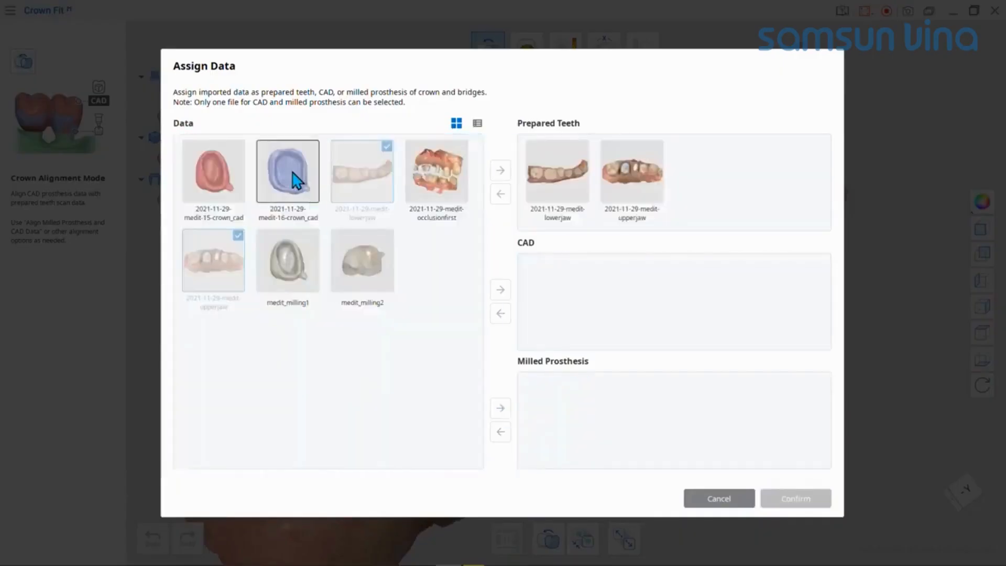
pyautogui.moveTo(296, 181); pyautogui.dragTo(655, 299)
pyautogui.moveTo(361, 260); pyautogui.dragTo(602, 419)
pyautogui.click(792, 499)
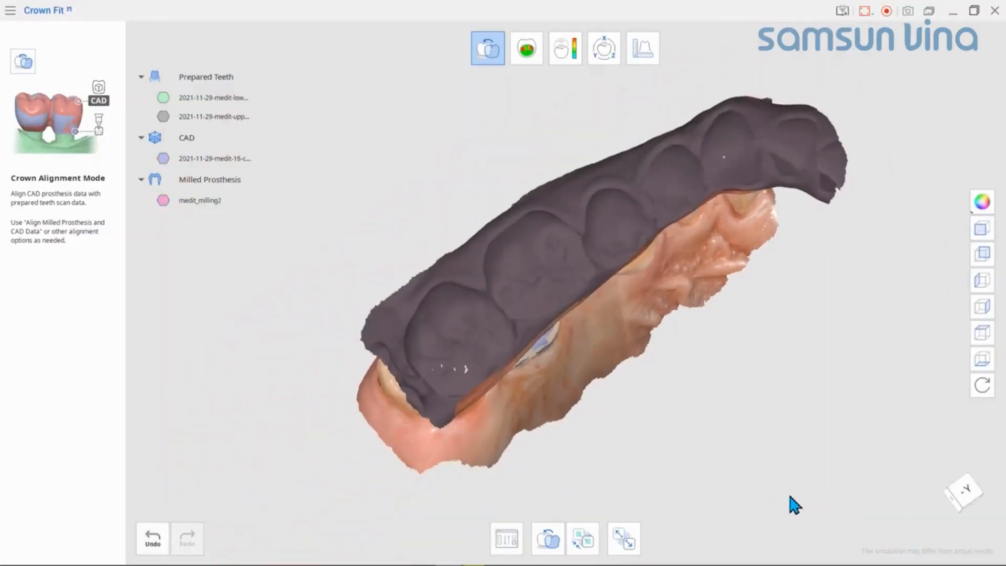
pyautogui.moveTo(631, 294); pyautogui.dragTo(665, 335, button='right')
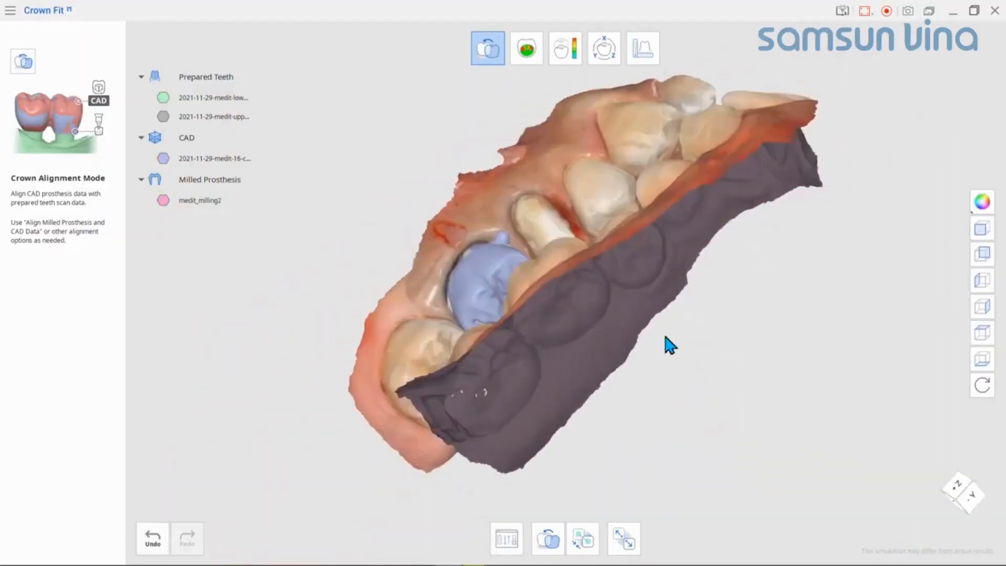
# Step: Reassign the data with 2021-11-29-medit-15-crown_cad as CAD and medit_milling1 as the milled prosthesis
pyautogui.click(511, 545)
pyautogui.moveTo(557, 297); pyautogui.dragTo(351, 230)
pyautogui.moveTo(557, 412); pyautogui.dragTo(296, 273)
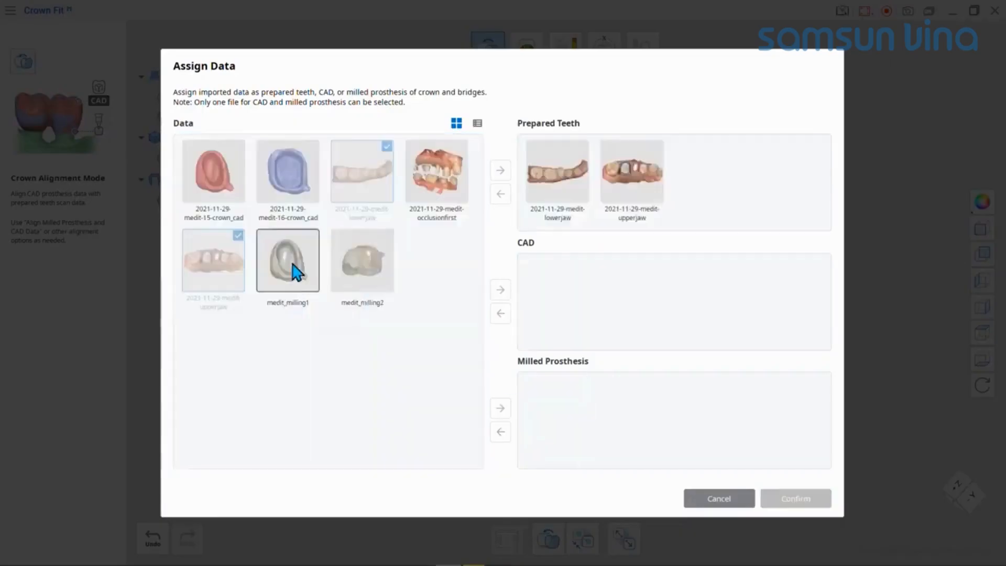
pyautogui.moveTo(213, 170); pyautogui.dragTo(577, 285)
pyautogui.moveTo(288, 261); pyautogui.dragTo(606, 380)
pyautogui.click(796, 498)
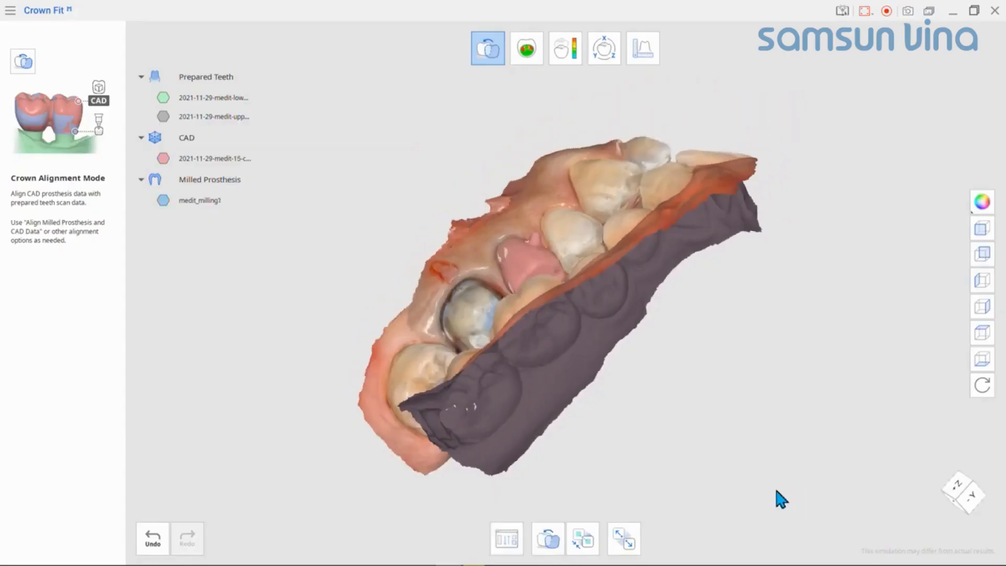
# Step: Hide the lower jaw scan to expose the CAD crown on the chewing side of the upper jaw
pyautogui.click(163, 97)
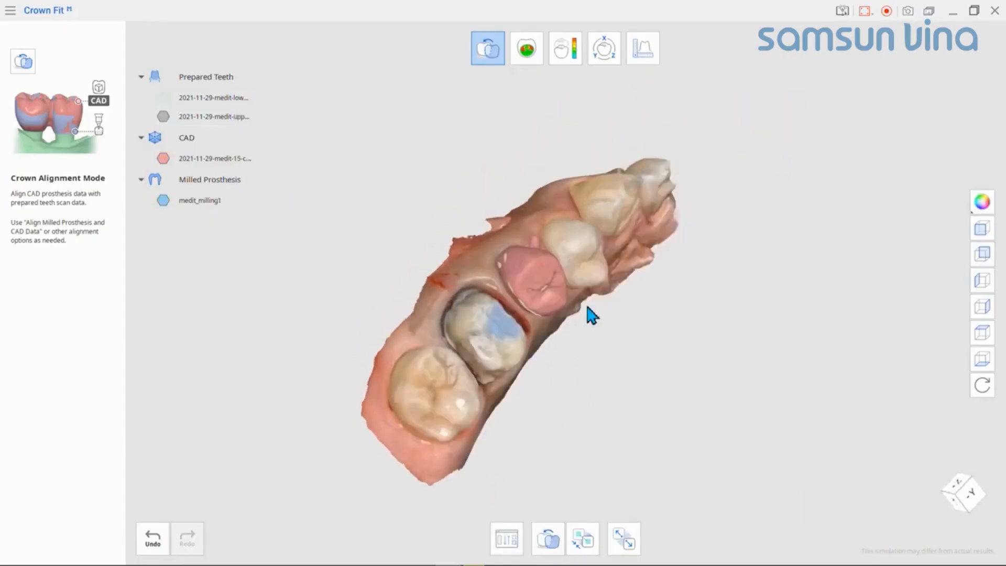
pyautogui.moveTo(587, 307); pyautogui.dragTo(524, 325, button='right')
pyautogui.scroll(3, 605, 335)
pyautogui.moveTo(605, 336); pyautogui.dragTo(571, 323, button='right')
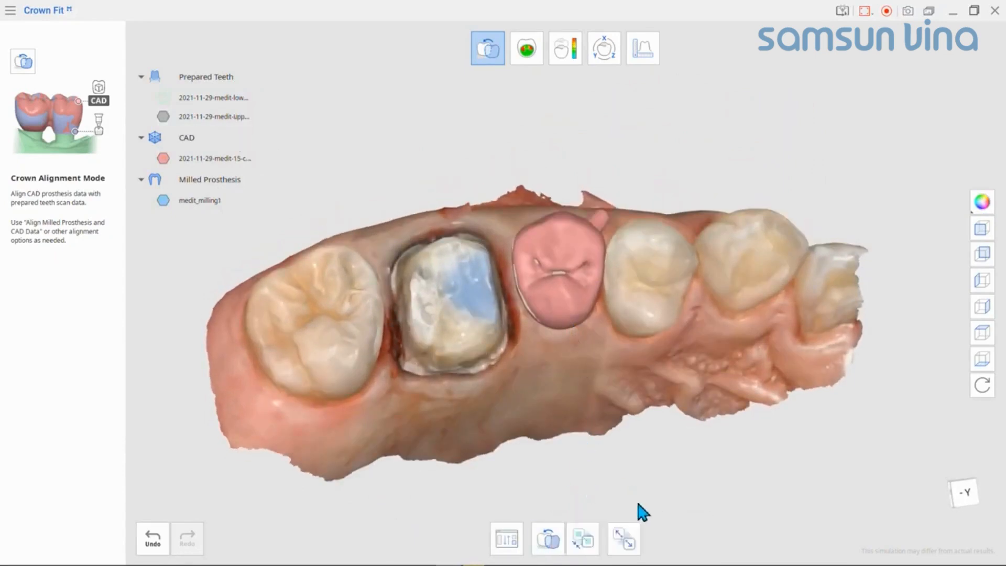
# Step: Detach the milled prosthesis from the CAD crown and automatically align the two again
pyautogui.click(624, 539)
pyautogui.scroll(2, 619, 388)
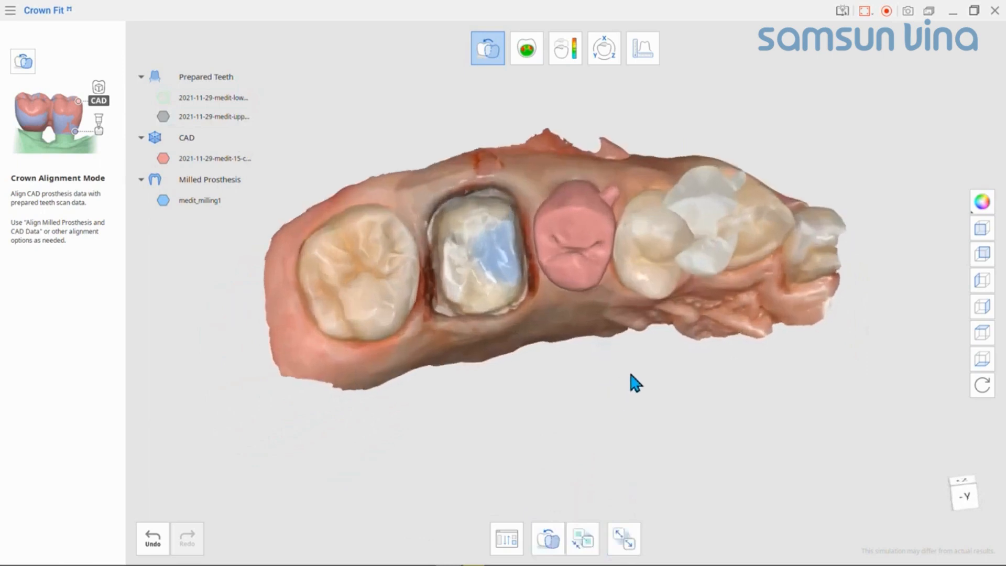
pyautogui.click(547, 540)
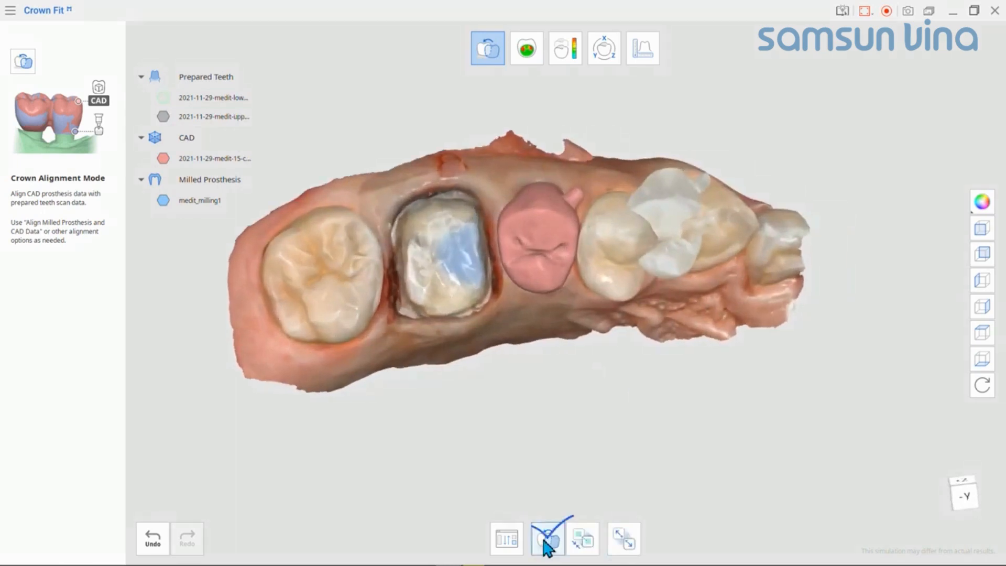
pyautogui.moveTo(629, 304)
pyautogui.mouseDown(button='right')
pyautogui.moveTo(620, 398)
pyautogui.moveTo(640, 173)
pyautogui.moveTo(634, 321)
pyautogui.mouseUp(button='right')
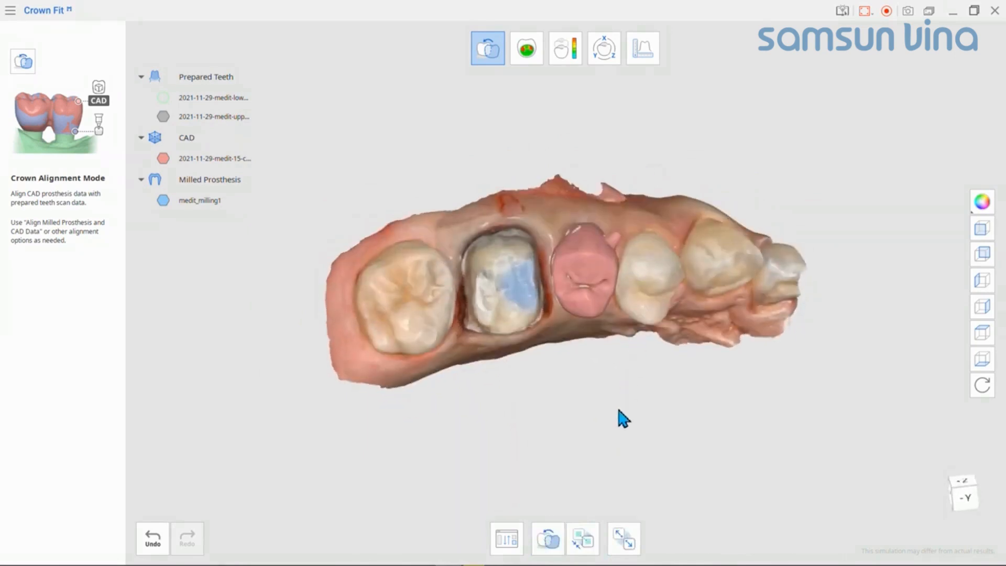
# Step: Detach the milled prosthesis from the CAD crown, start Align with Selected Area and hide the upper jaw scan
pyautogui.click(622, 541)
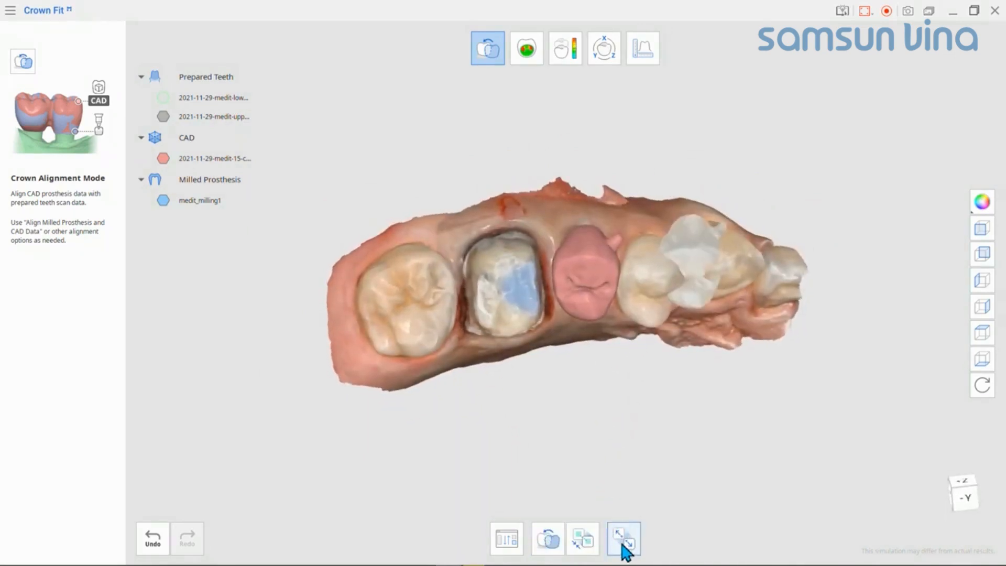
pyautogui.click(586, 545)
pyautogui.click(163, 117)
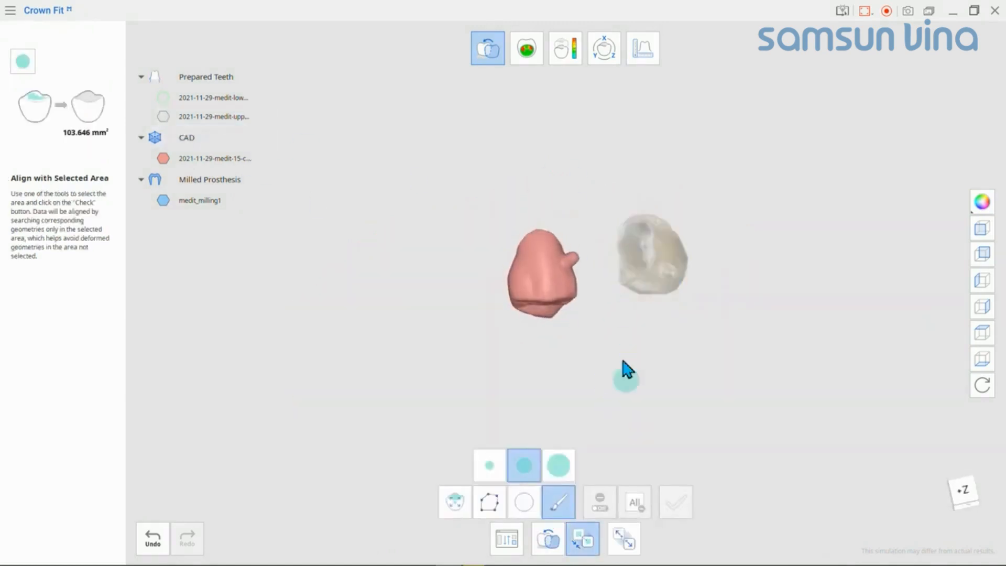
pyautogui.moveTo(627, 370)
pyautogui.mouseDown(button='right')
pyautogui.moveTo(636, 332)
pyautogui.moveTo(618, 387)
pyautogui.moveTo(654, 202)
pyautogui.moveTo(634, 361)
pyautogui.mouseUp(button='right')
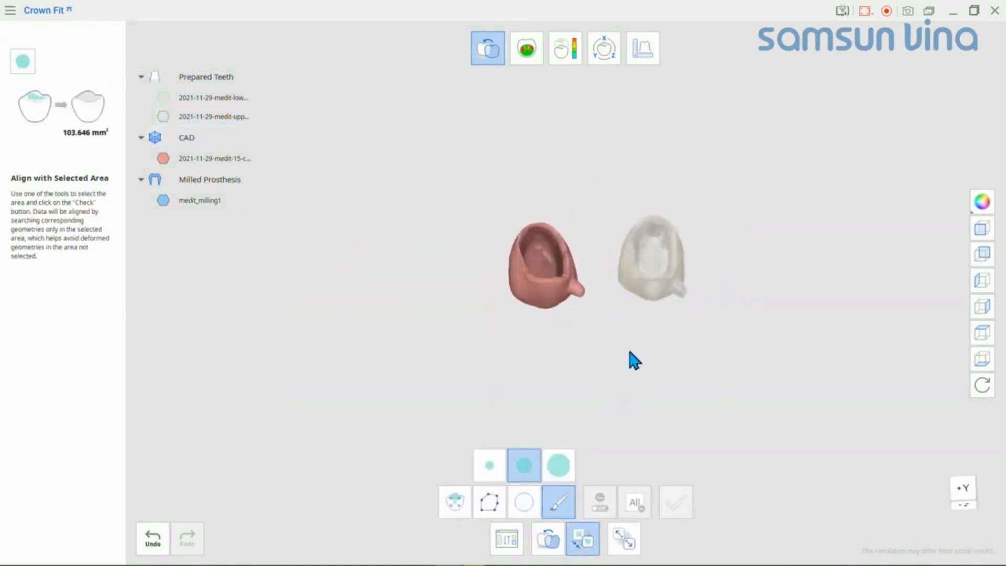
pyautogui.scroll(5, 635, 361)
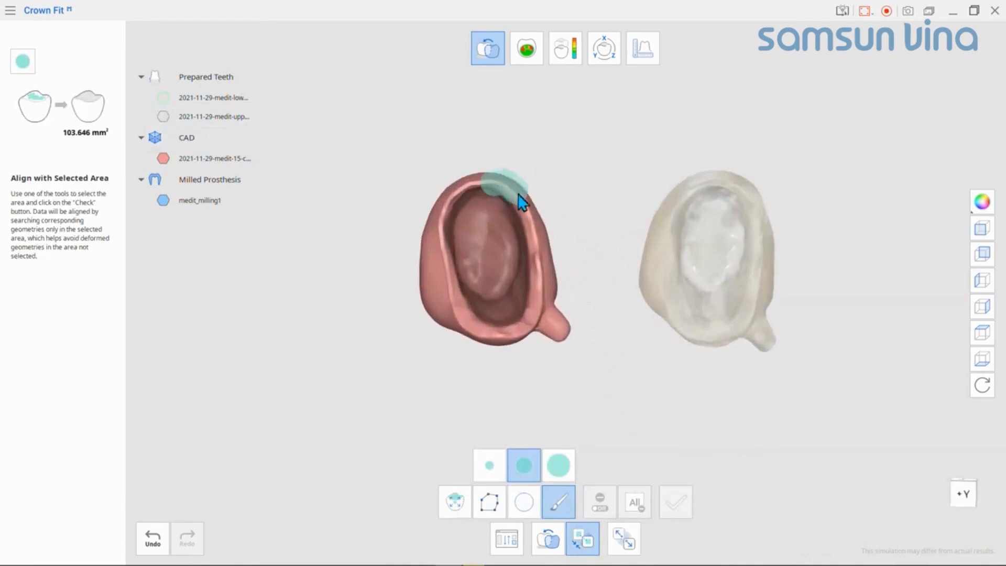
# Step: Brush the margin rim on both the CAD crown and the milled prosthesis, and align them by these areas
pyautogui.moveTo(520, 202)
pyautogui.mouseDown()
pyautogui.moveTo(539, 299)
pyautogui.moveTo(478, 333)
pyautogui.moveTo(454, 255)
pyautogui.mouseUp()
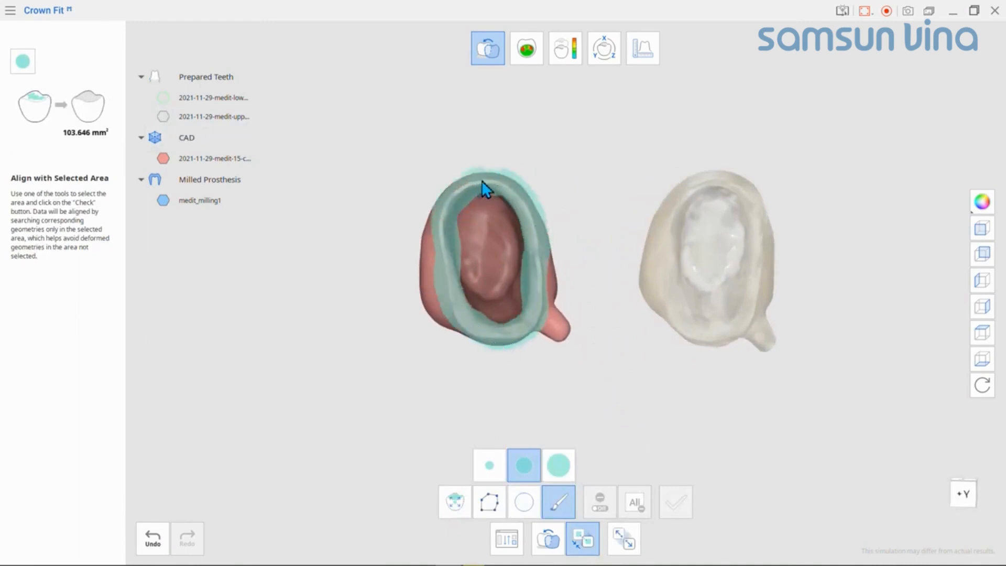
pyautogui.moveTo(482, 180); pyautogui.dragTo(488, 178)
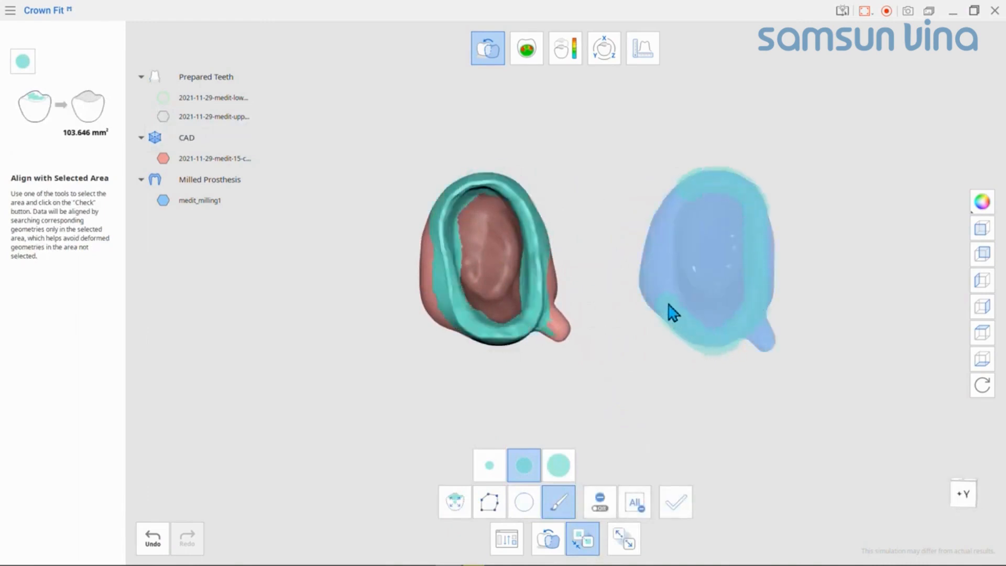
pyautogui.moveTo(679, 214); pyautogui.dragTo(698, 189)
pyautogui.click(681, 506)
pyautogui.scroll(5, 734, 357)
pyautogui.moveTo(750, 362)
pyautogui.mouseDown(button='right')
pyautogui.moveTo(772, 304)
pyautogui.moveTo(779, 387)
pyautogui.moveTo(754, 310)
pyautogui.mouseUp(button='right')
# Step: Show the upper jaw scan again and finish the selected-area alignment
pyautogui.click(163, 117)
pyautogui.scroll(-5, 668, 335)
pyautogui.moveTo(676, 399); pyautogui.dragTo(731, 480, button='right')
pyautogui.click(679, 505)
pyautogui.click(582, 540)
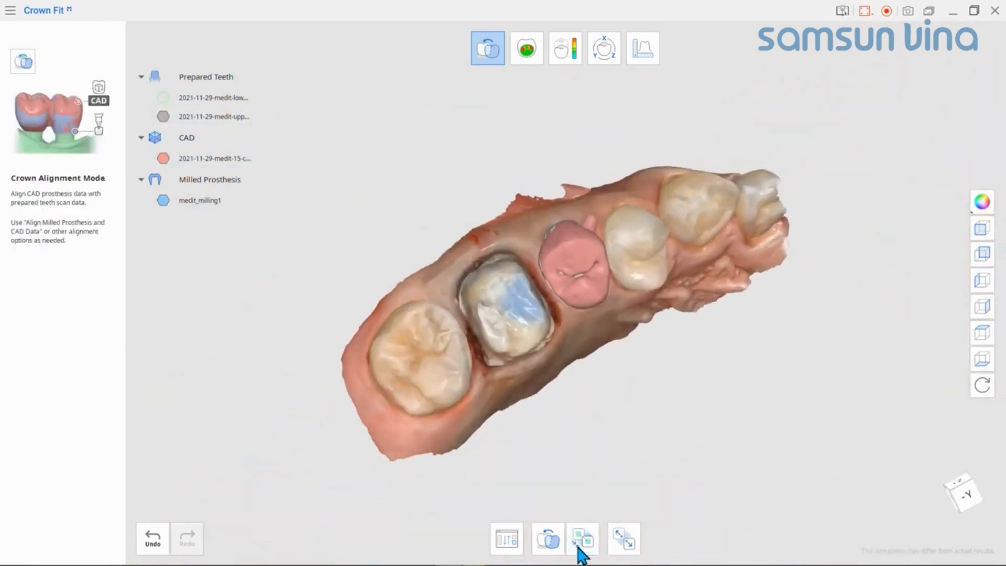
pyautogui.moveTo(548, 409); pyautogui.dragTo(579, 423, button='right')
pyautogui.moveTo(579, 423); pyautogui.dragTo(583, 444, button='right')
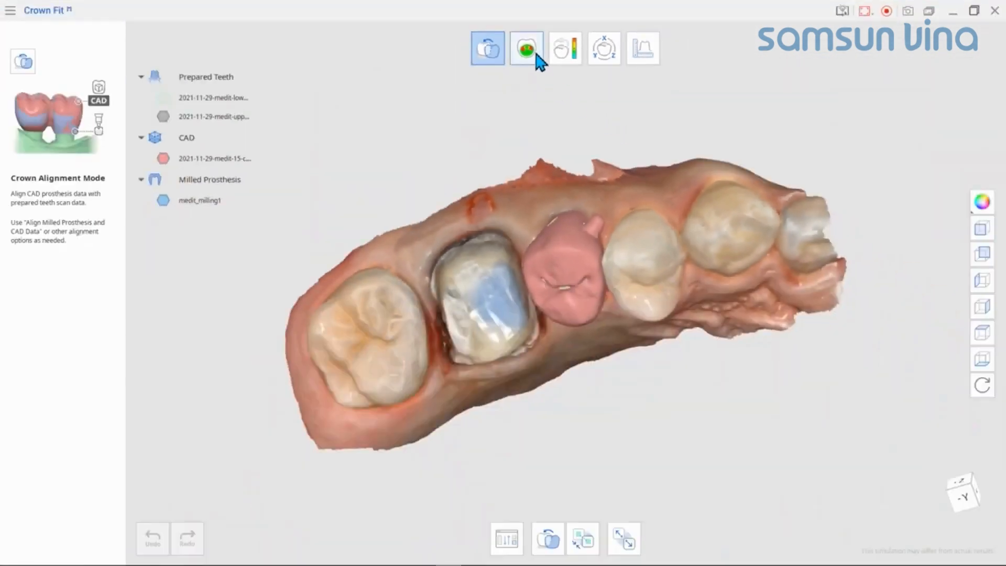
# Step: Switch to Crown Fitting Test Mode and display the upper jaw scan around the milled prosthesis
pyautogui.click(538, 60)
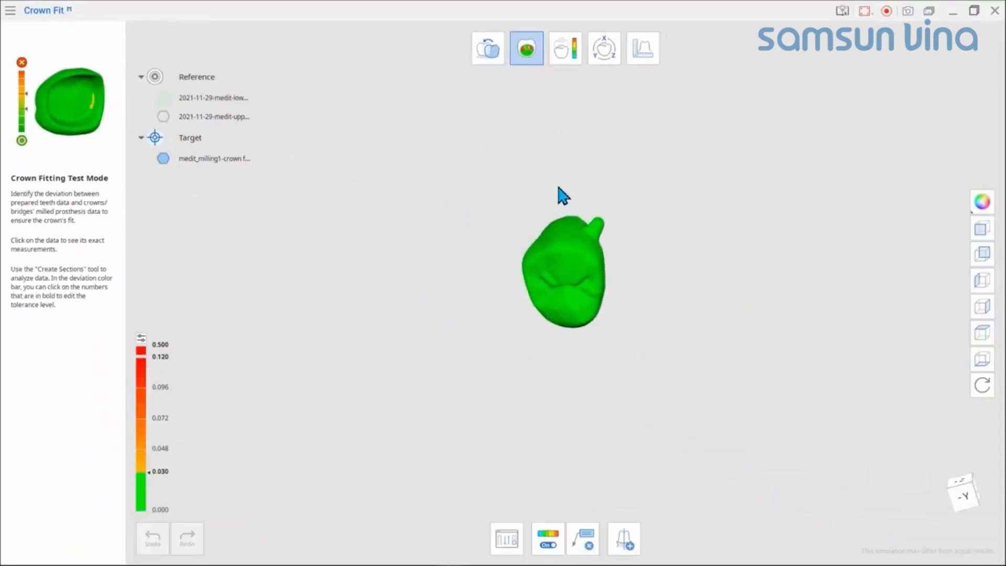
pyautogui.moveTo(570, 260)
pyautogui.mouseDown(button='right')
pyautogui.moveTo(570, 252)
pyautogui.moveTo(582, 270)
pyautogui.mouseUp(button='right')
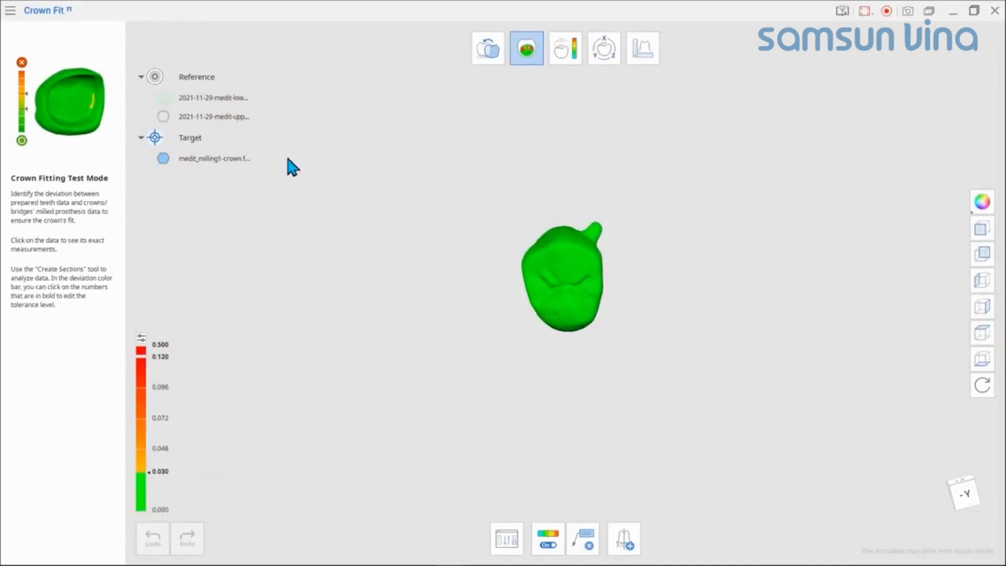
pyautogui.click(164, 116)
pyautogui.click(163, 117)
pyautogui.click(163, 116)
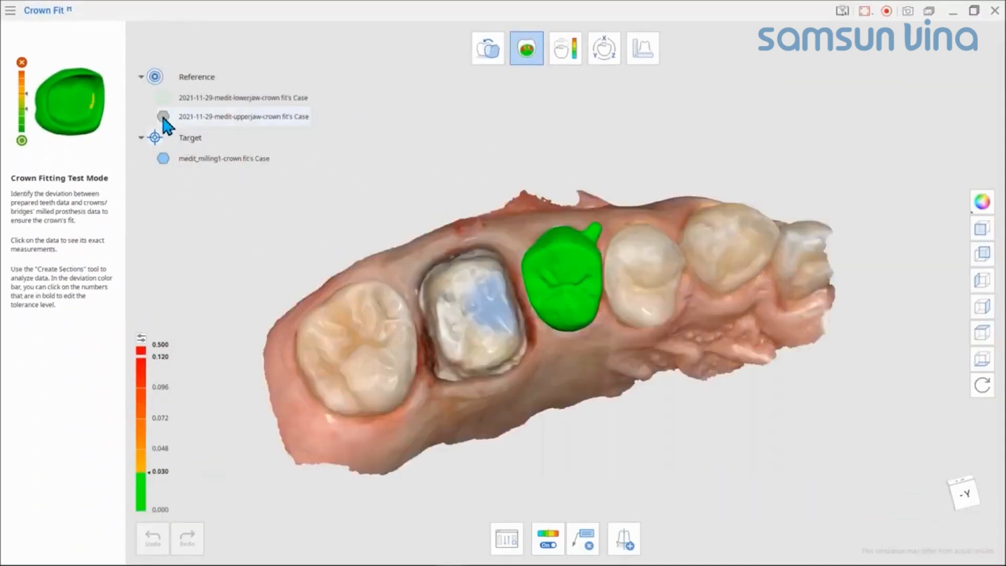
# Step: Fade the upper jaw scan to view how the crown sits, and restore its full opacity
pyautogui.moveTo(203, 121)
pyautogui.moveTo(233, 118); pyautogui.dragTo(207, 116)
pyautogui.moveTo(504, 288); pyautogui.dragTo(644, 236, button='right')
pyautogui.moveTo(209, 117)
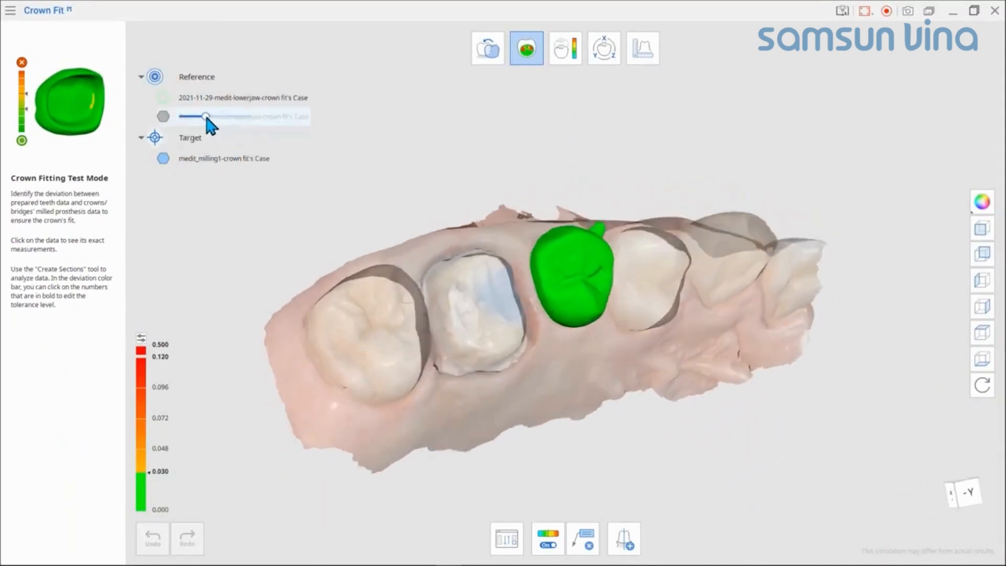
pyautogui.moveTo(208, 117); pyautogui.dragTo(309, 117)
# Step: Hide the upper jaw scan and expose the inner side of the milled prosthesis with its deviation colors
pyautogui.click(163, 158)
pyautogui.moveTo(487, 293); pyautogui.dragTo(587, 113, button='right')
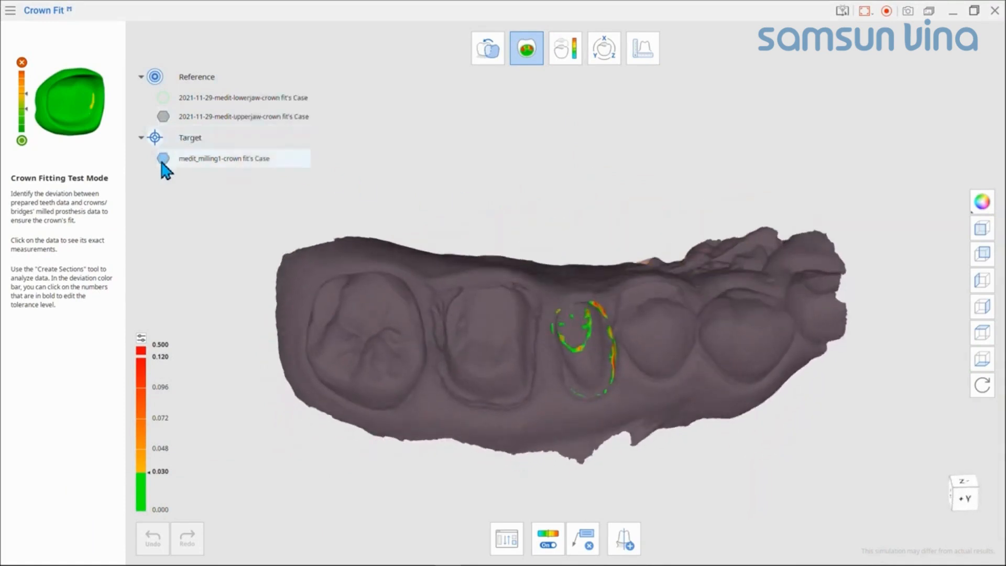
pyautogui.click(164, 117)
pyautogui.scroll(5, 612, 369)
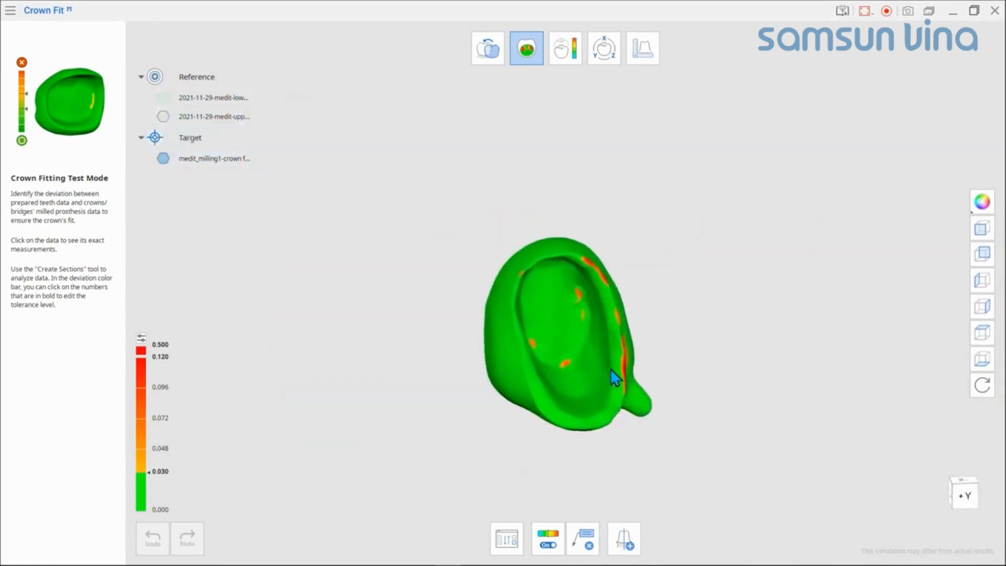
pyautogui.moveTo(579, 346); pyautogui.dragTo(540, 332, button='middle')
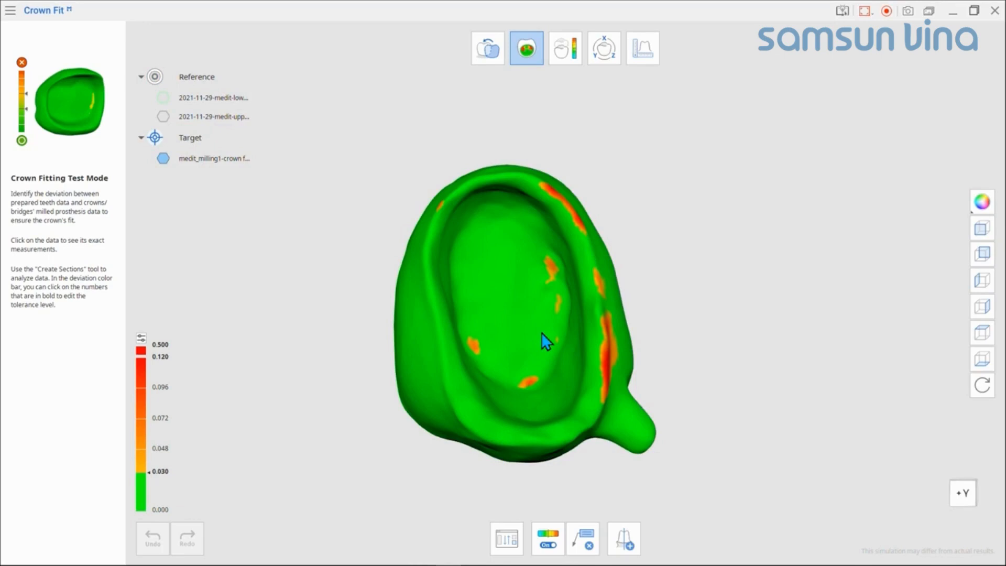
# Step: Add deviation measurement labels on the orange contact spots inside the milled prosthesis
pyautogui.click(529, 372)
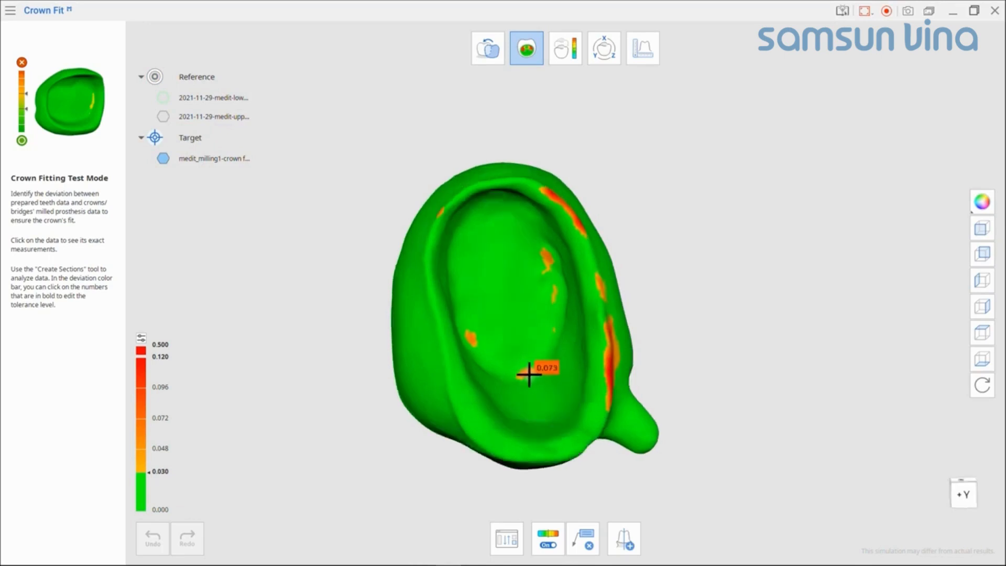
pyautogui.click(528, 373)
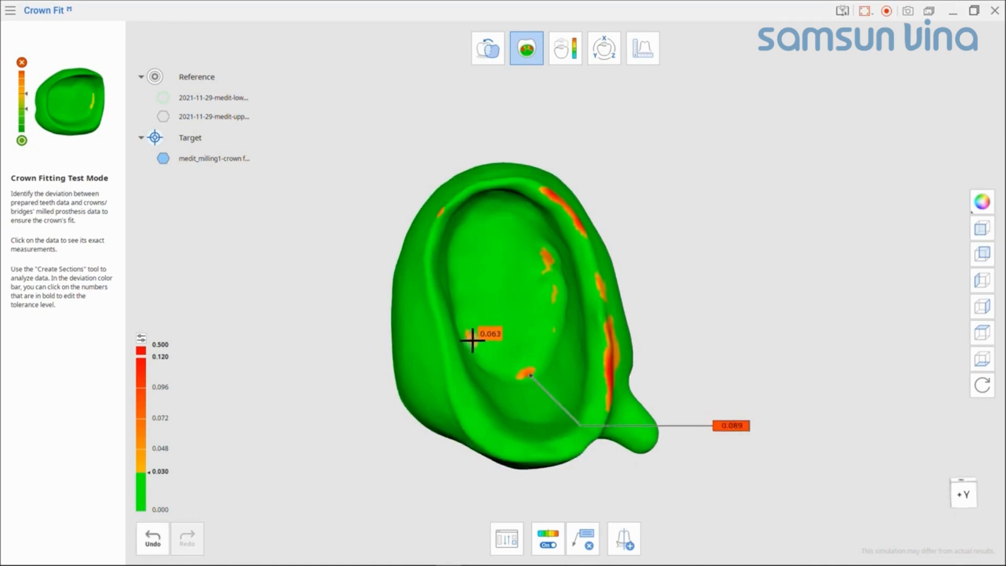
pyautogui.click(547, 254)
pyautogui.click(558, 289)
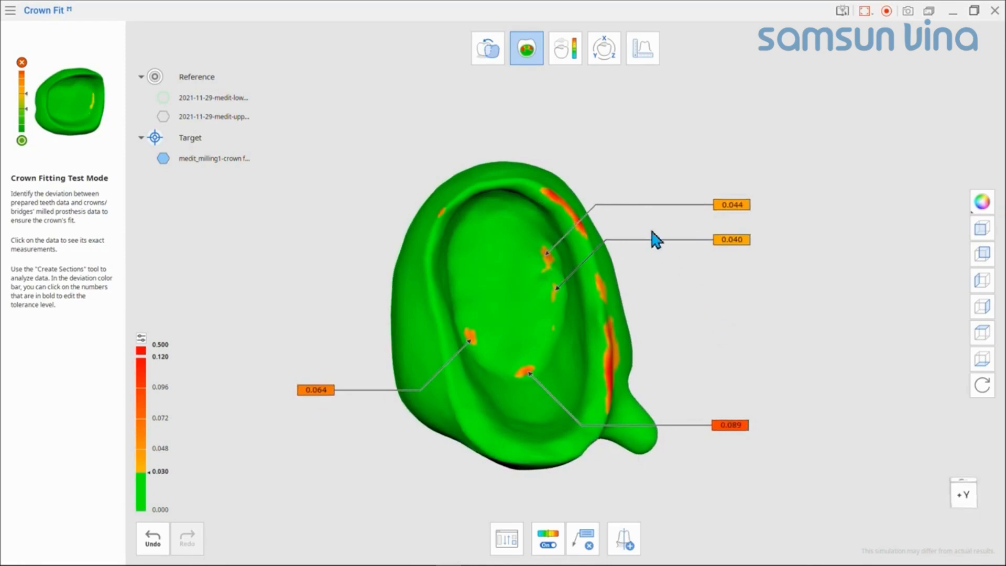
# Step: Show the upper jaw scan again, make it semi-transparent and view the labeled inner side of the crown through it
pyautogui.moveTo(581, 189); pyautogui.dragTo(583, 352, button='right')
pyautogui.click(163, 117)
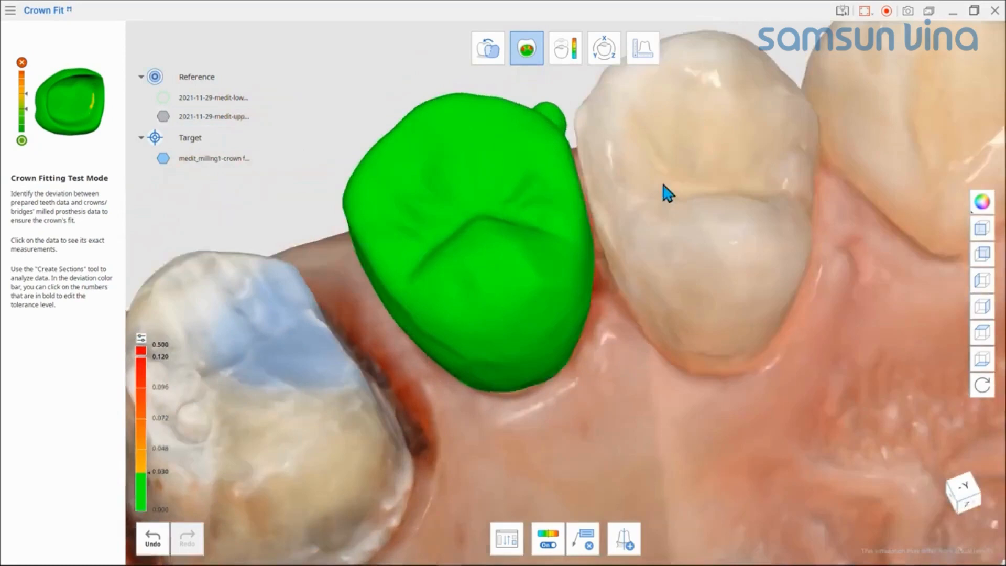
pyautogui.moveTo(663, 185); pyautogui.dragTo(561, 183, button='right')
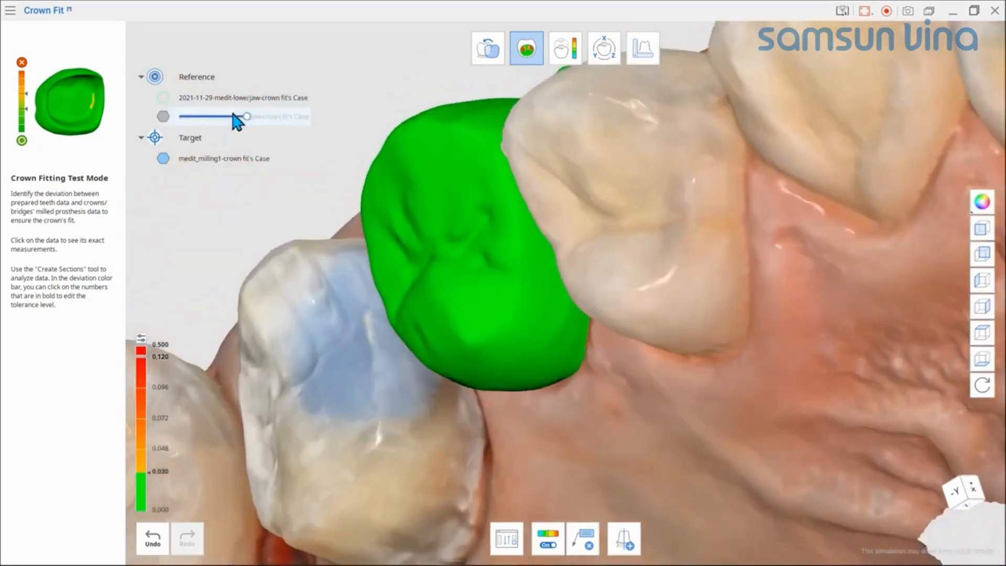
pyautogui.moveTo(245, 116); pyautogui.dragTo(207, 120)
pyautogui.moveTo(529, 215); pyautogui.dragTo(736, 221, button='right')
pyautogui.scroll(-4, 472, 218)
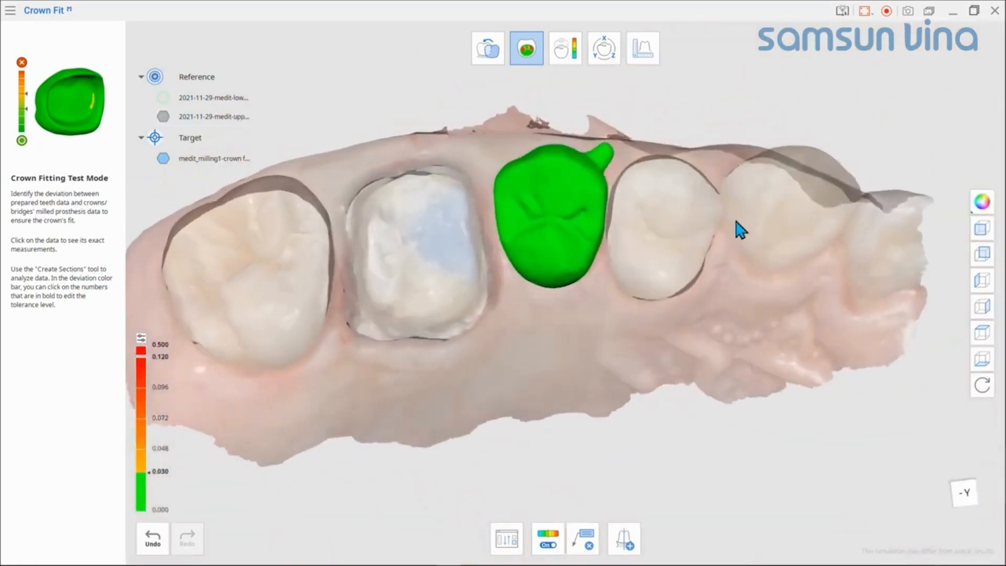
pyautogui.moveTo(687, 250)
pyautogui.mouseDown(button='right')
pyautogui.moveTo(699, 260)
pyautogui.moveTo(558, 328)
pyautogui.moveTo(584, 377)
pyautogui.moveTo(583, 316)
pyautogui.moveTo(583, 338)
pyautogui.mouseUp(button='right')
# Step: Create a section lengthwise through the milled crown, crossing both jaw scans
pyautogui.click(583, 538)
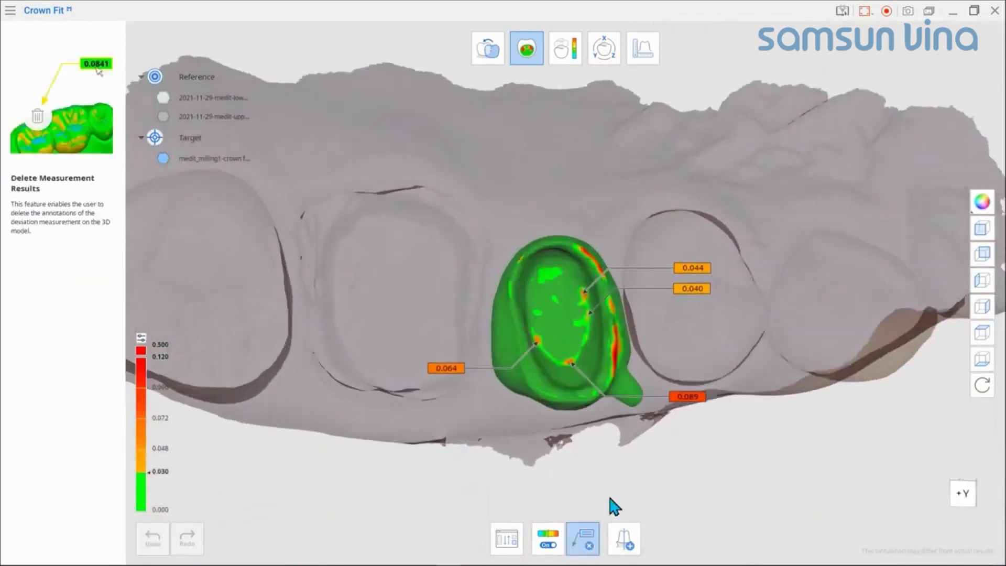
pyautogui.click(624, 538)
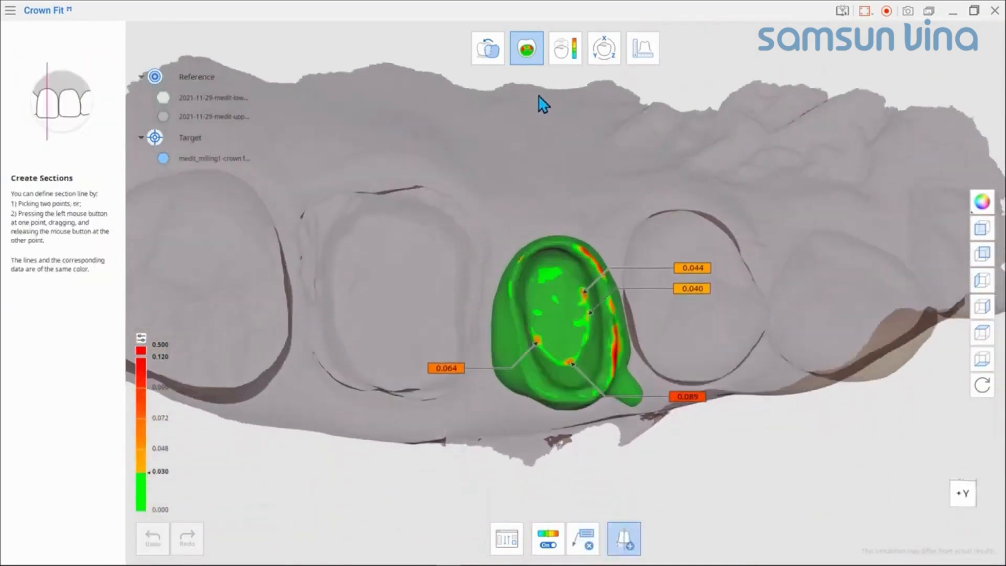
pyautogui.moveTo(542, 104); pyautogui.dragTo(590, 490)
pyautogui.moveTo(615, 444); pyautogui.dragTo(541, 252, button='right')
# Step: Hide the solid prosthesis and upper jaw models and examine the fit along the section outlines
pyautogui.click(157, 137)
pyautogui.click(163, 116)
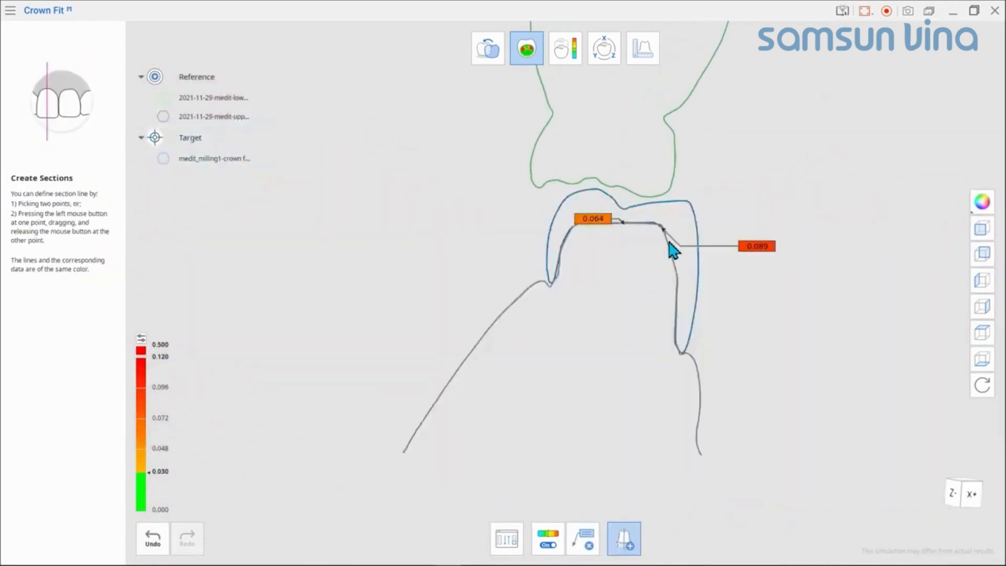
pyautogui.scroll(6, 667, 286)
pyautogui.moveTo(624, 238); pyautogui.dragTo(640, 176, button='right')
pyautogui.scroll(-3, 658, 262)
pyautogui.scroll(-3, 658, 261)
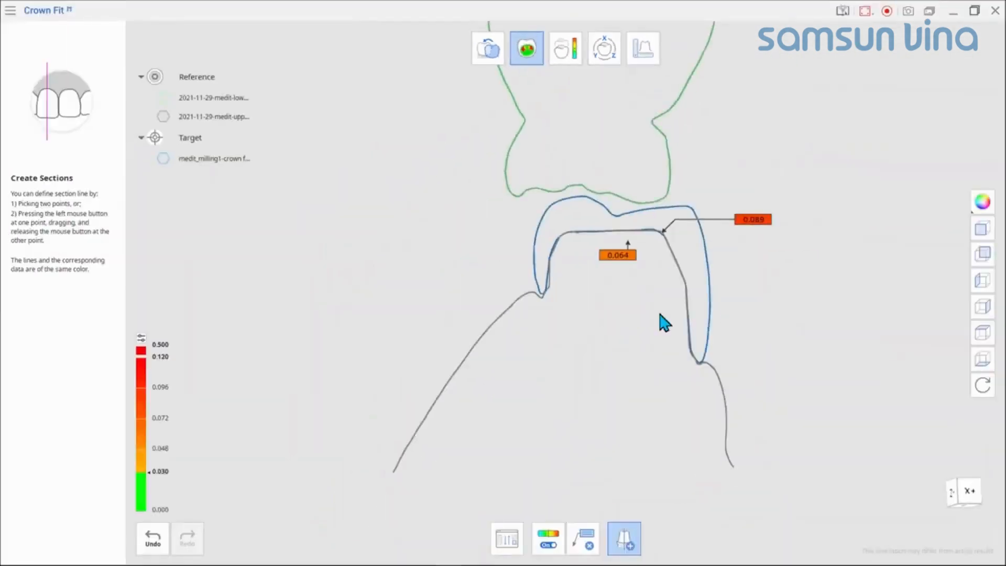
# Step: Switch to Deviation Display Mode and examine the milled prosthesis's deviation from the CAD crown from several sides
pyautogui.click(568, 57)
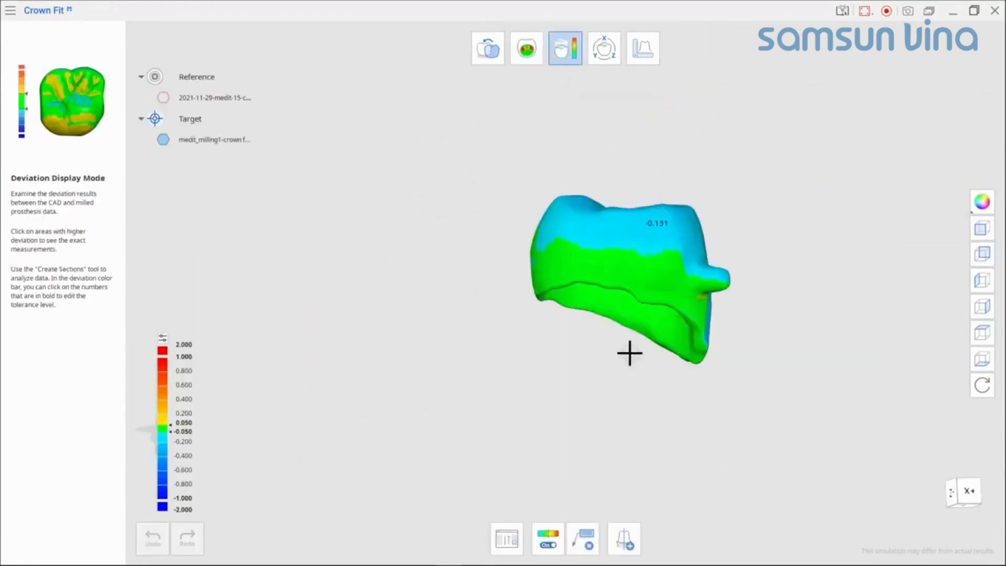
pyautogui.moveTo(620, 367); pyautogui.dragTo(737, 372, button='right')
pyautogui.moveTo(701, 401); pyautogui.dragTo(635, 430, button='right')
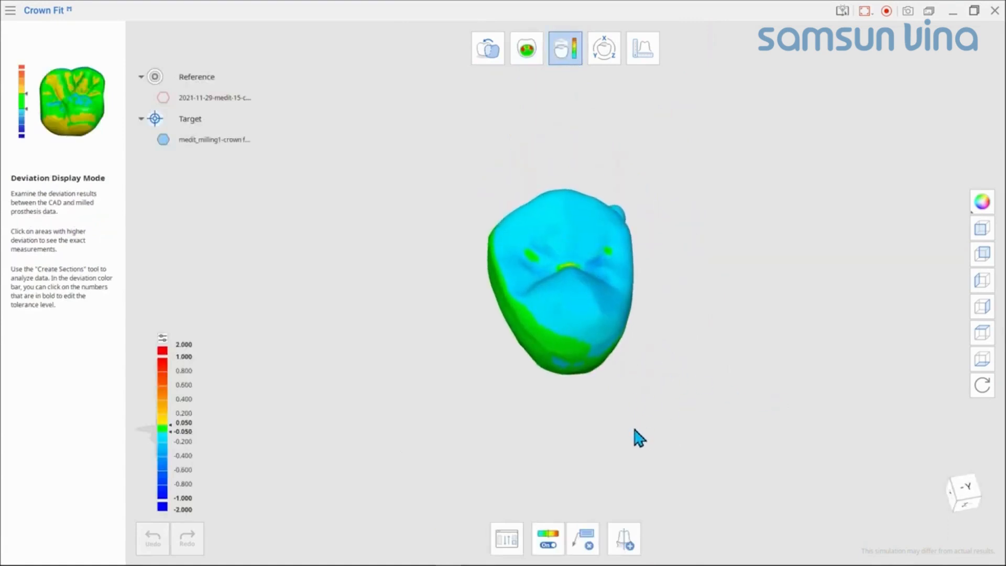
pyautogui.moveTo(607, 286); pyautogui.dragTo(658, 260, button='right')
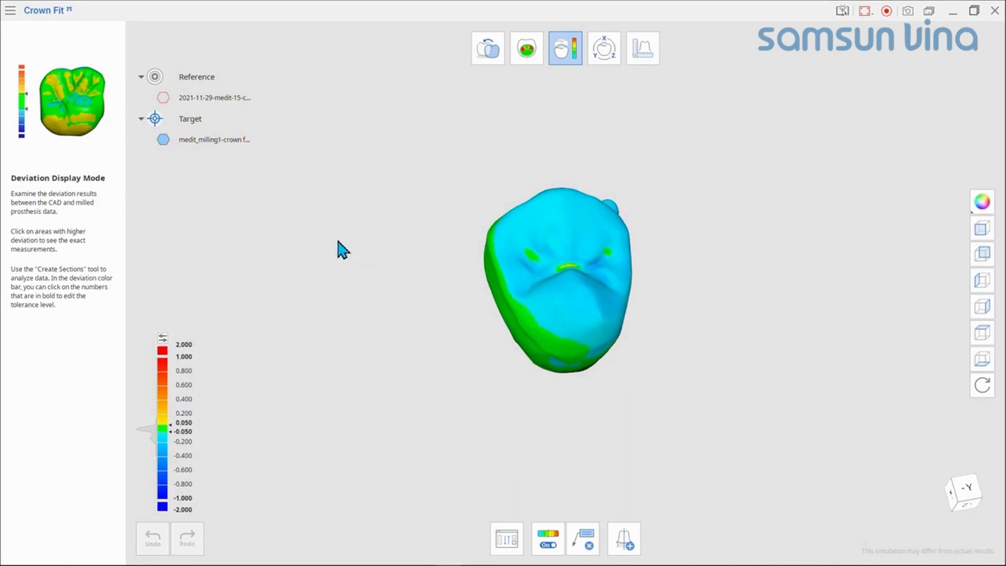
pyautogui.moveTo(699, 294); pyautogui.dragTo(624, 312, button='right')
pyautogui.scroll(3, 642, 297)
pyautogui.moveTo(607, 306); pyautogui.dragTo(640, 349, button='middle')
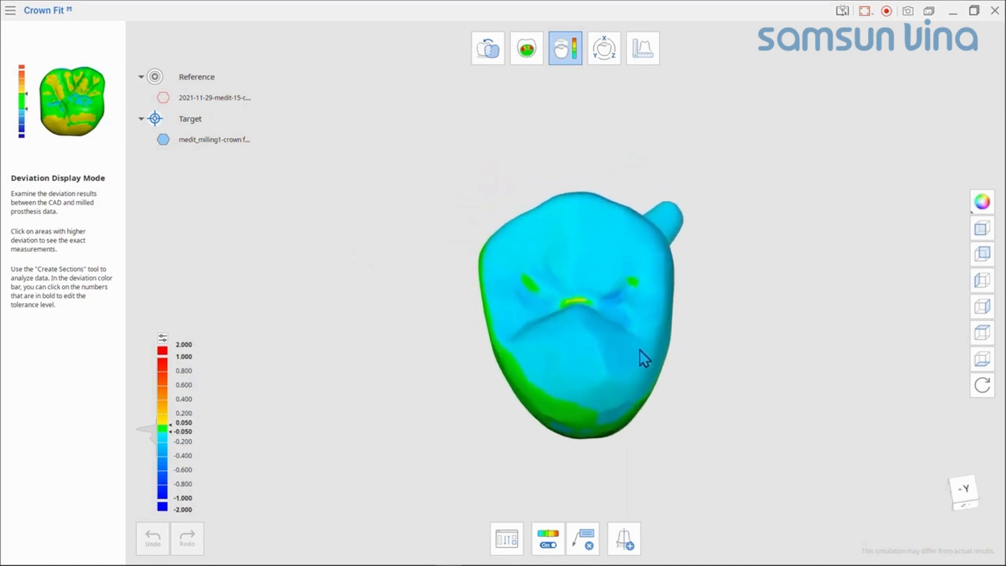
pyautogui.moveTo(640, 349); pyautogui.dragTo(641, 326, button='right')
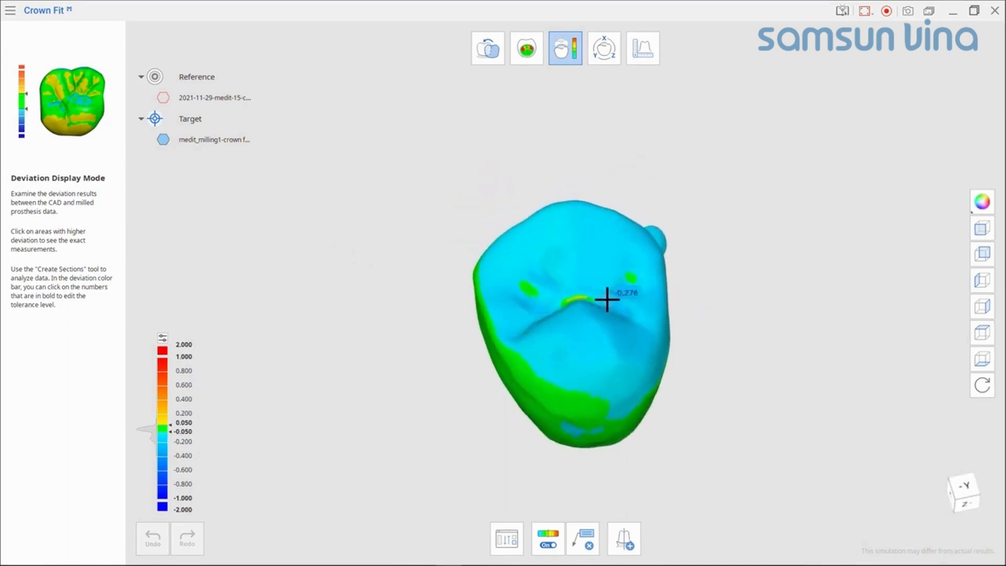
# Step: Add deviation measurement labels at several points on the crown's chewing surface and side wall
pyautogui.click(578, 242)
pyautogui.moveTo(588, 265); pyautogui.dragTo(701, 456, button='right')
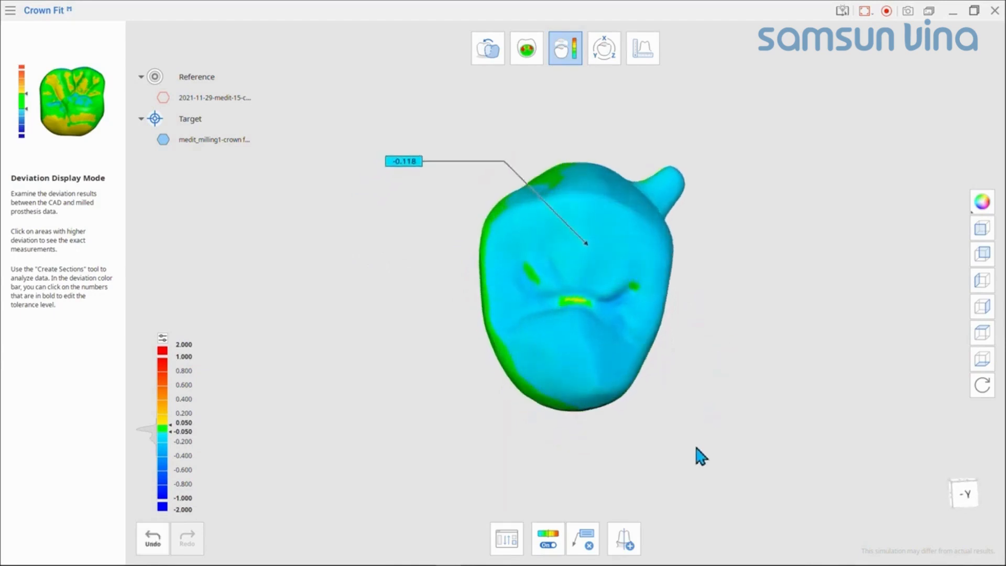
pyautogui.click(580, 300)
pyautogui.moveTo(757, 398); pyautogui.dragTo(791, 391, button='right')
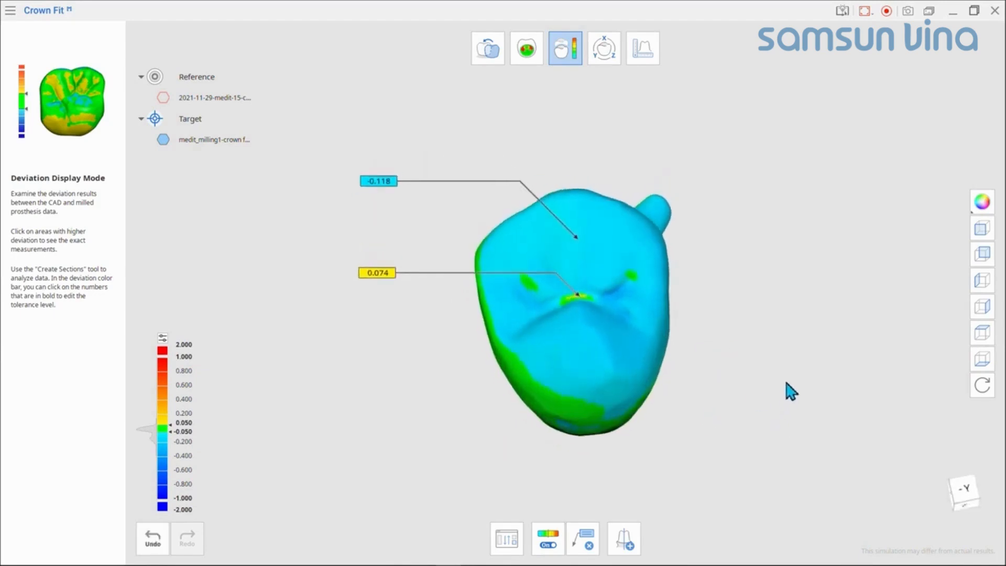
pyautogui.click(559, 358)
pyautogui.moveTo(575, 375); pyautogui.dragTo(622, 325, button='right')
pyautogui.click(622, 326)
pyautogui.moveTo(721, 231); pyautogui.dragTo(644, 314, button='right')
pyautogui.click(627, 409)
pyautogui.moveTo(627, 409); pyautogui.dragTo(665, 411, button='right')
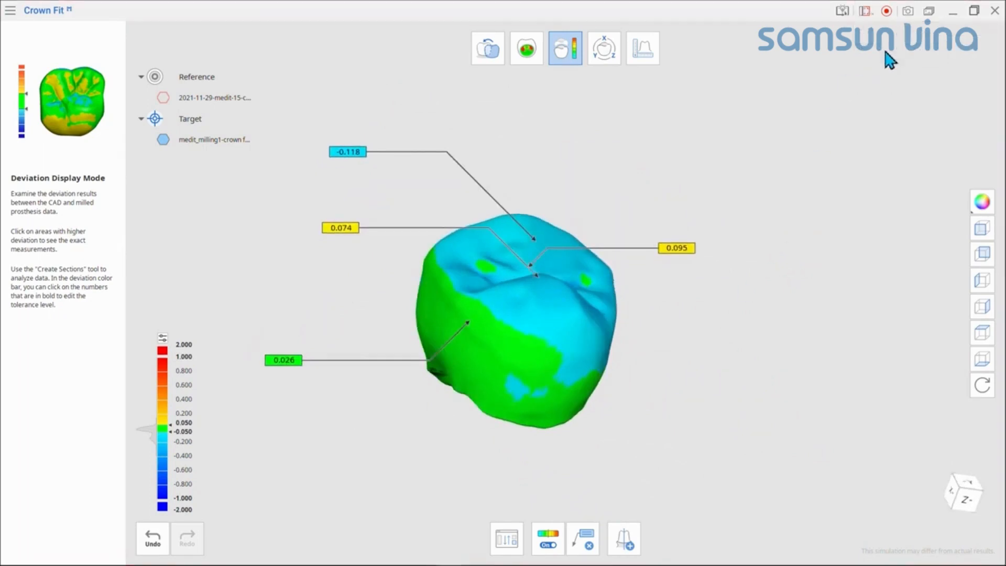
# Step: Capture a screenshot of the crown's labeled deviation view
pyautogui.click(887, 11)
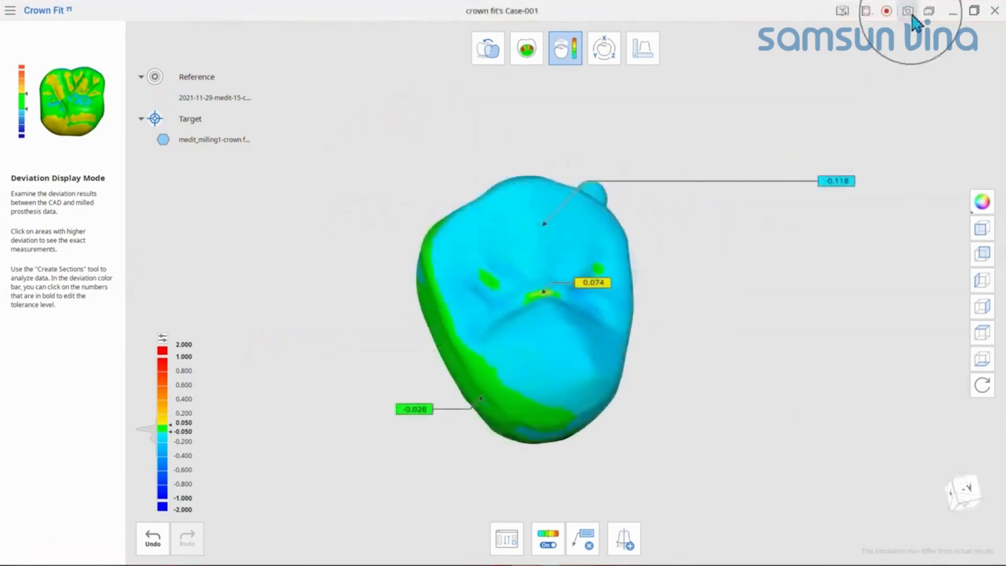
pyautogui.click(909, 11)
pyautogui.moveTo(305, 106); pyautogui.dragTo(924, 482)
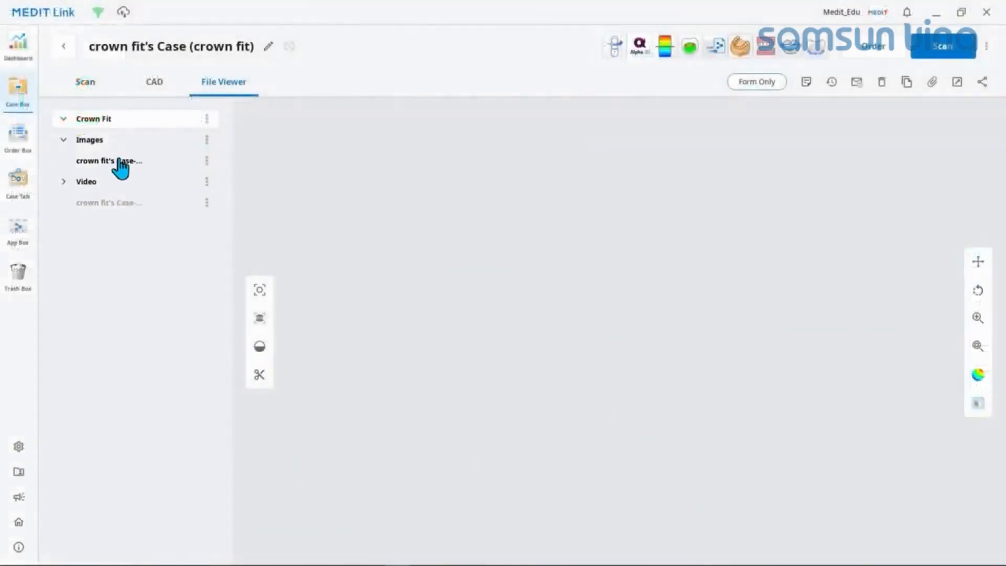
# Step: Open the saved crown deviation image and the recorded video from the case's File Viewer in Medit Link
pyautogui.click(121, 162)
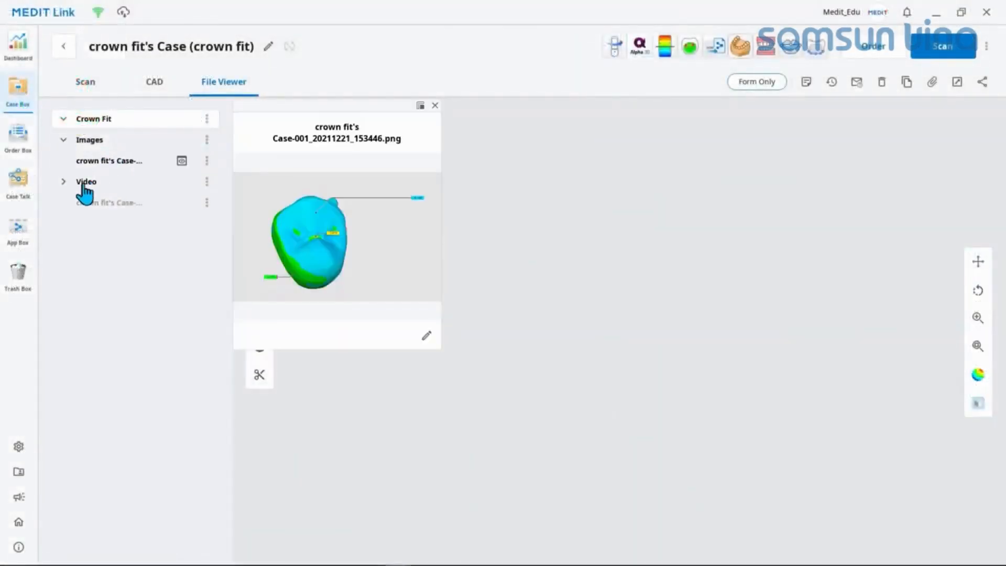
pyautogui.click(63, 181)
pyautogui.click(104, 202)
pyautogui.click(336, 229)
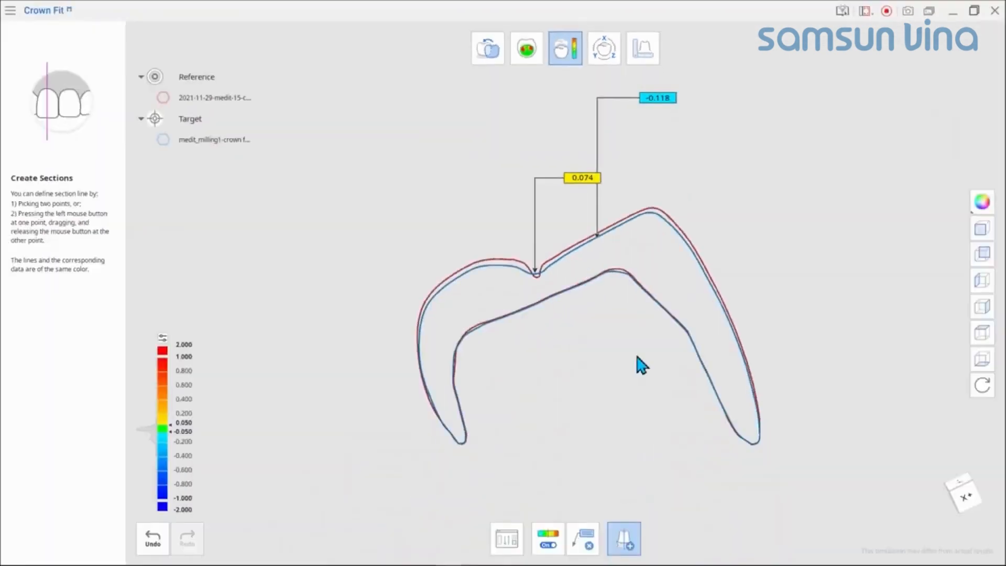
# Step: Return to Crown Fit and load the 2021-11-29-medit-15-crown_cad data into Transformation Mode for scaling
pyautogui.click(609, 53)
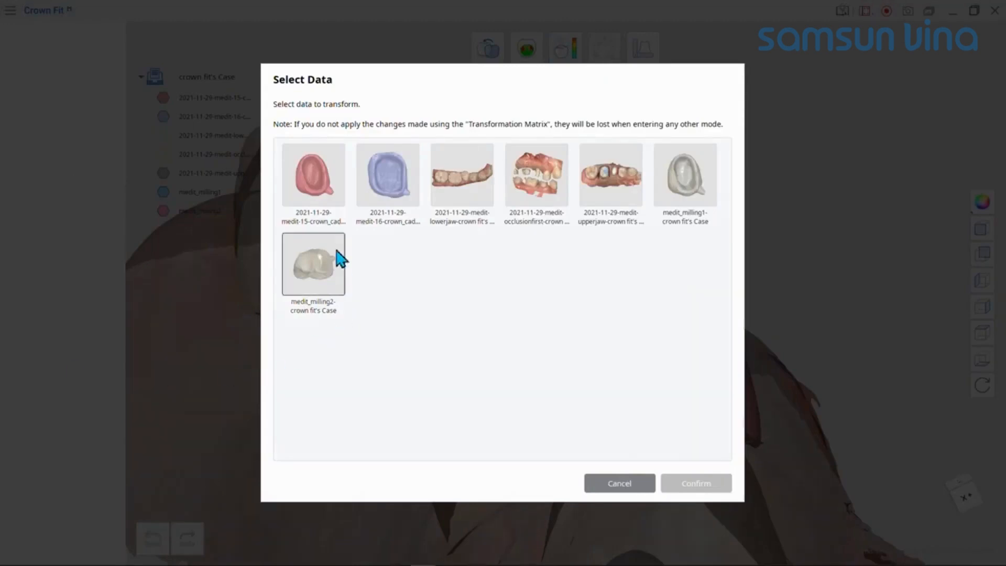
pyautogui.click(316, 187)
pyautogui.click(709, 475)
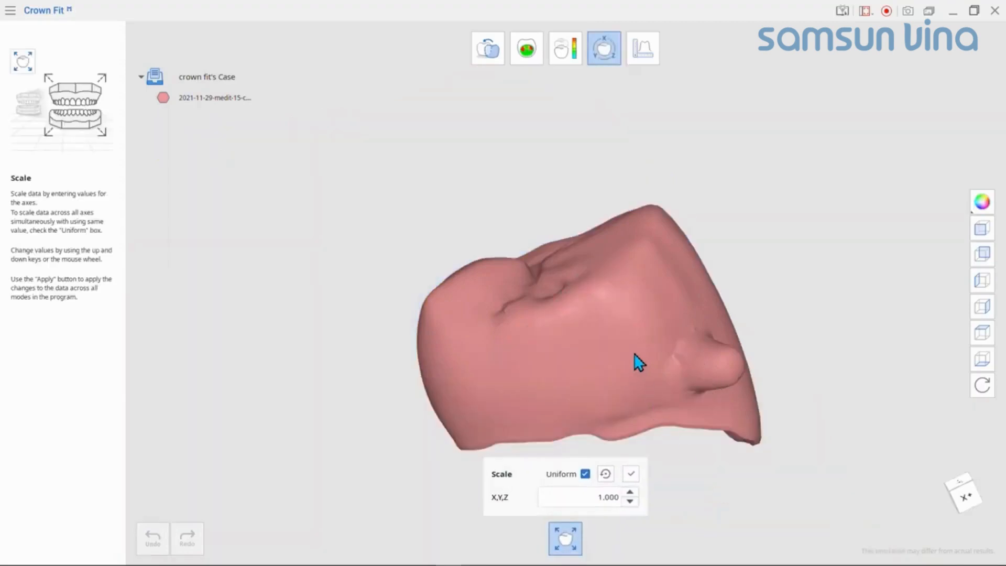
pyautogui.moveTo(634, 354); pyautogui.dragTo(601, 321, button='right')
pyautogui.scroll(-3, 629, 358)
pyautogui.moveTo(601, 322); pyautogui.dragTo(553, 274, button='middle')
pyautogui.moveTo(557, 282); pyautogui.dragTo(473, 357, button='right')
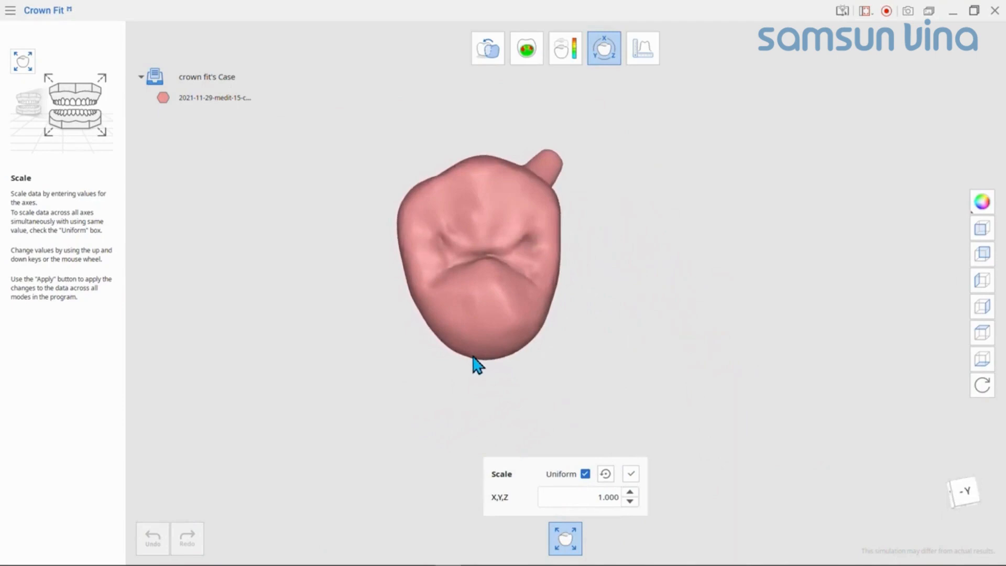
# Step: Turn off uniform scaling and try enlarging the crown along the X axis only
pyautogui.click(586, 474)
pyautogui.scroll(8, 517, 498)
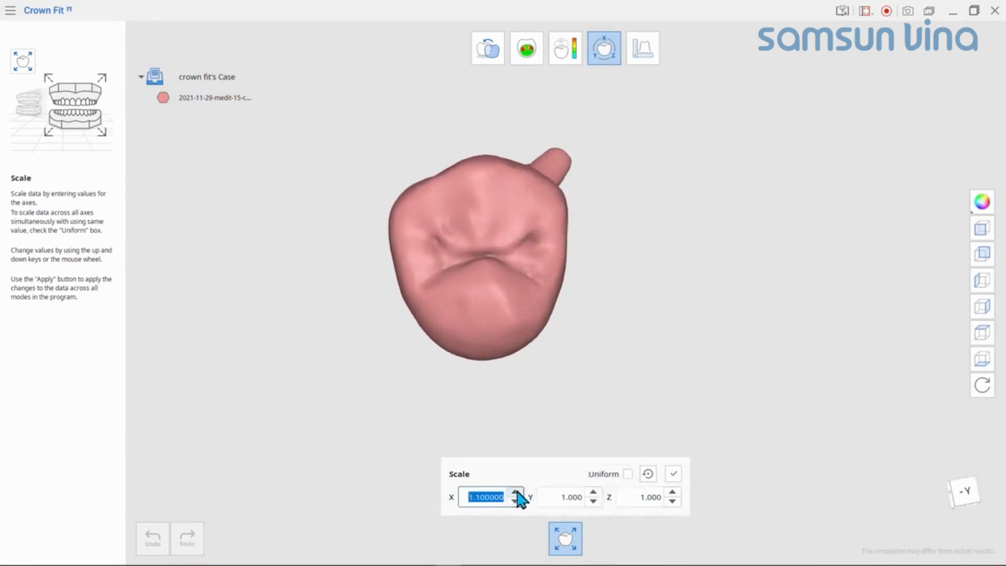
pyautogui.scroll(-8, 518, 502)
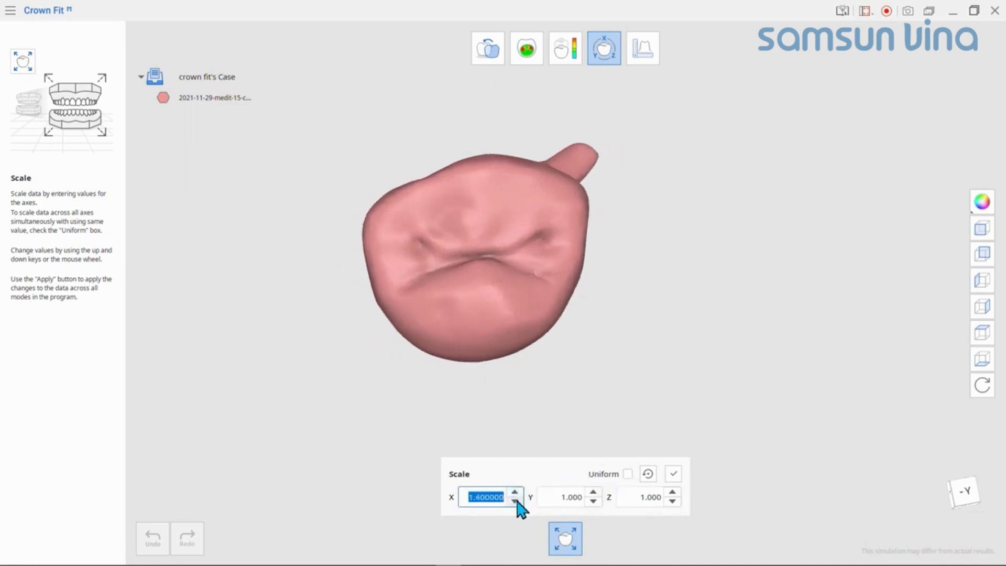
# Step: Scale the crown to 1.3 along the Y axis with X and Z at 1.000, and apply the change
pyautogui.scroll(5, 597, 498)
pyautogui.scroll(10, 596, 493)
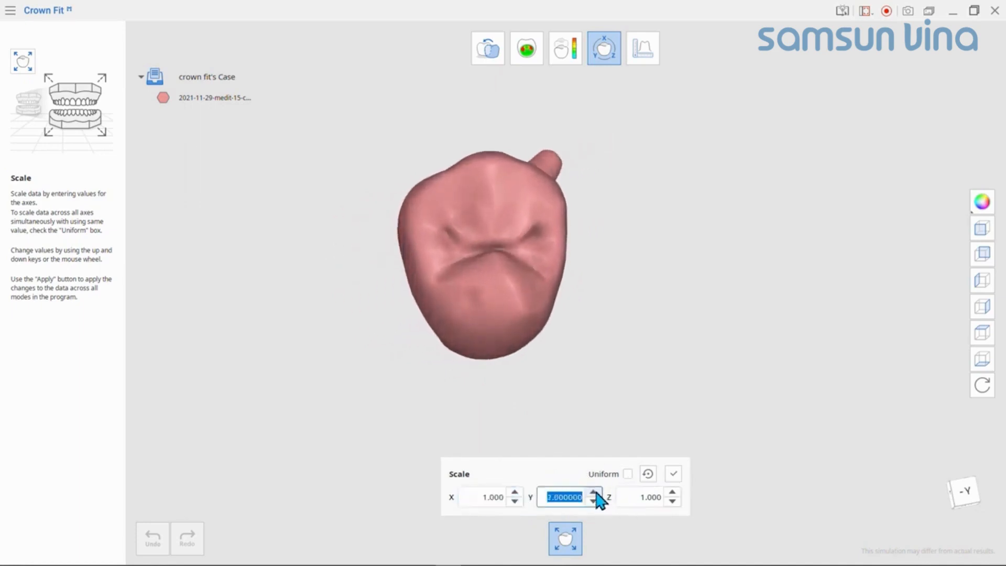
pyautogui.moveTo(566, 335); pyautogui.dragTo(561, 249, button='right')
pyautogui.click(594, 502)
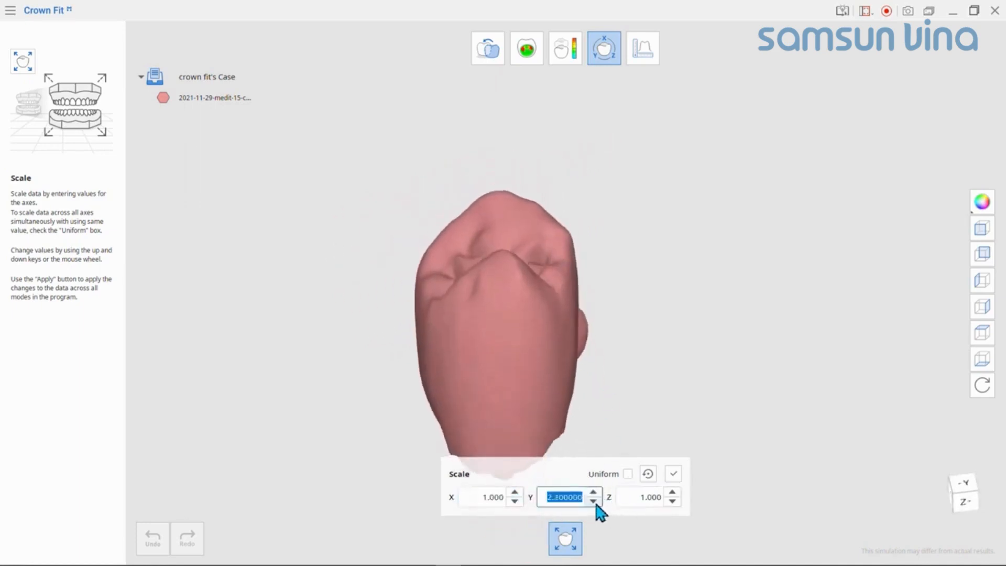
pyautogui.moveTo(620, 414); pyautogui.dragTo(637, 326, button='middle')
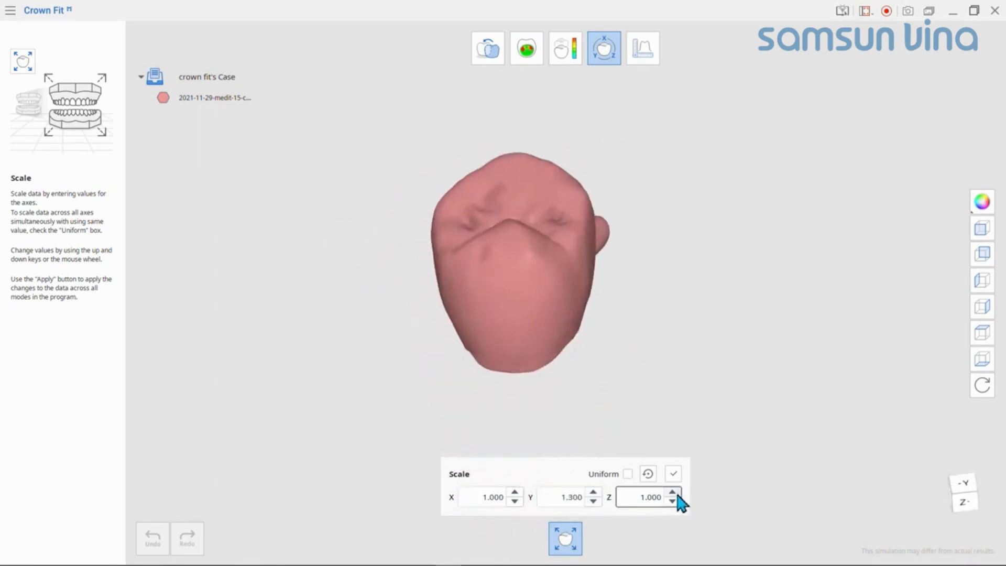
pyautogui.scroll(3, 678, 504)
pyautogui.scroll(-3, 679, 504)
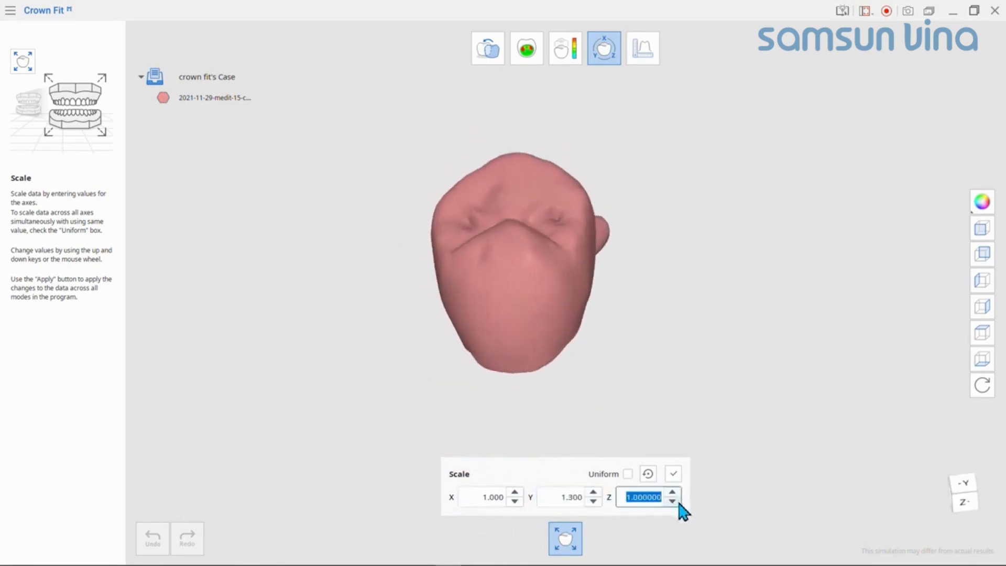
pyautogui.click(674, 474)
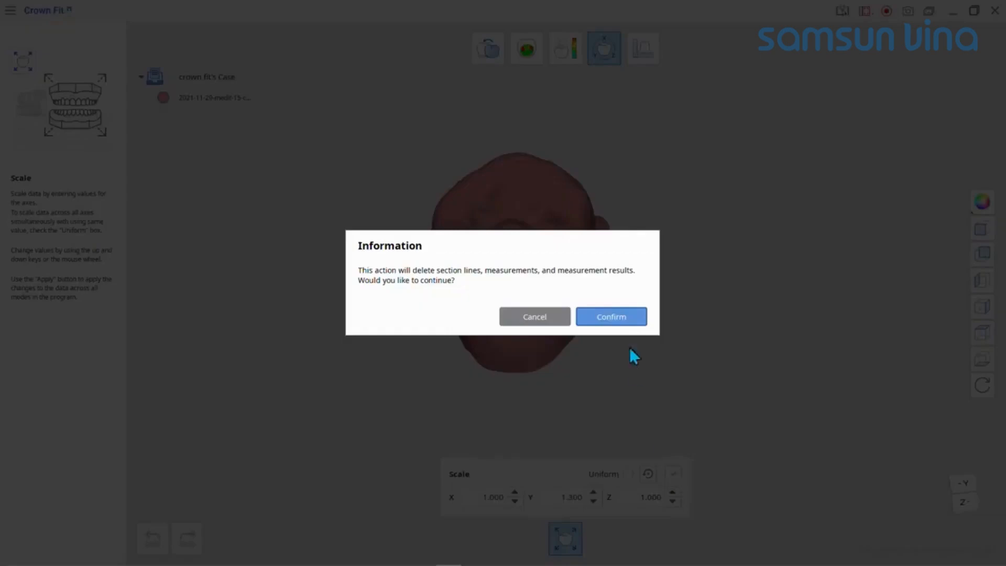
pyautogui.click(630, 320)
# Step: Undo the crown's applied Y scaling and try a larger X scale without applying it
pyautogui.moveTo(560, 314); pyautogui.dragTo(516, 246, button='right')
pyautogui.click(152, 538)
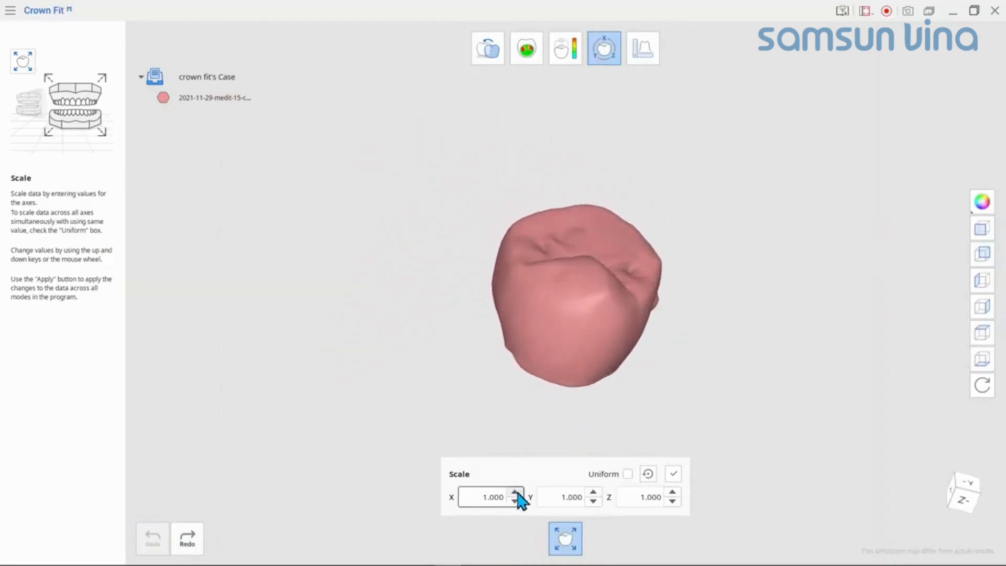
pyautogui.scroll(5, 515, 497)
pyautogui.scroll(2, 516, 497)
pyautogui.moveTo(854, 328); pyautogui.dragTo(638, 371, button='right')
pyautogui.click(566, 538)
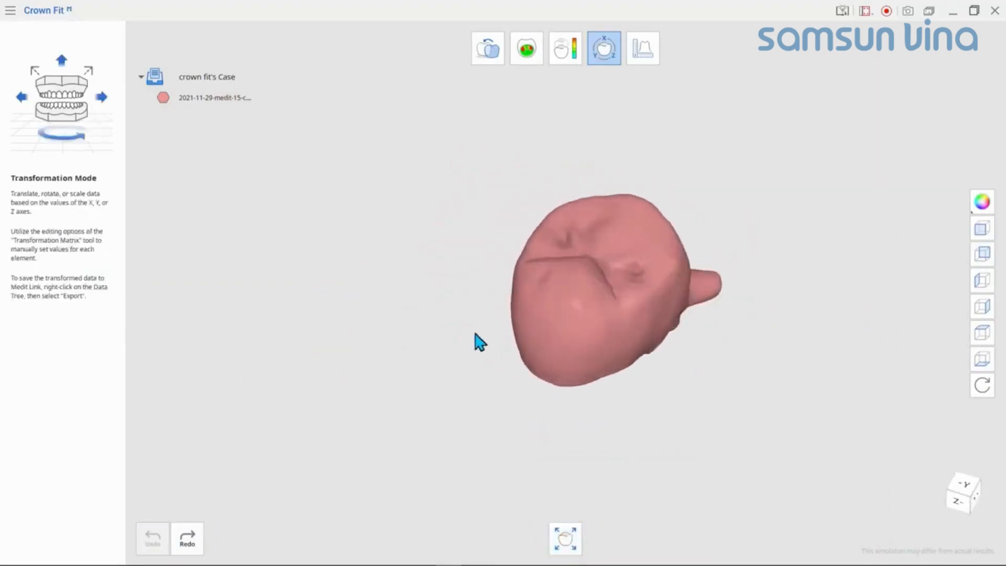
pyautogui.moveTo(479, 341); pyautogui.dragTo(678, 387, button='right')
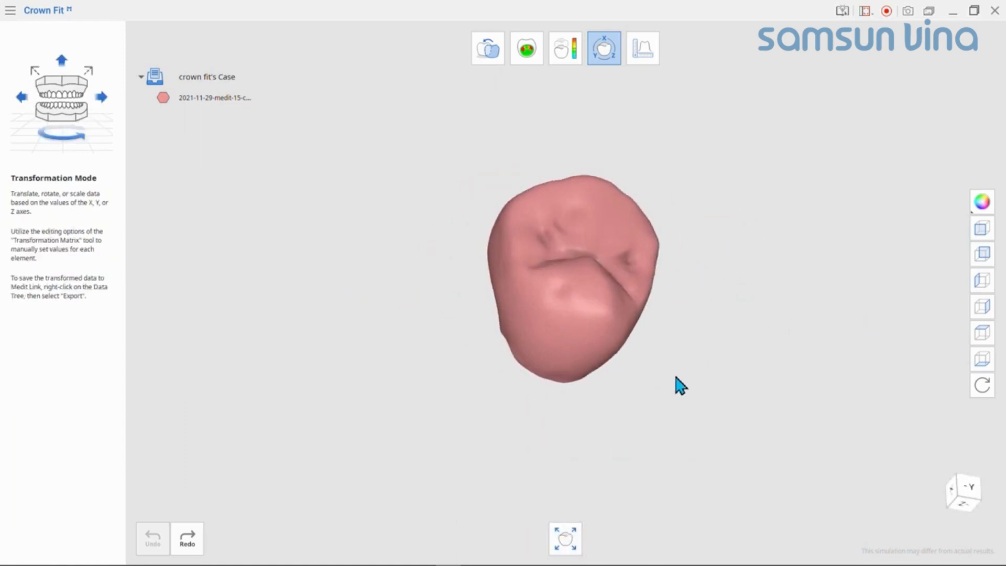
# Step: Turn on uniform scaling, set the crown's X,Y,Z scale to 1.5 and apply it
pyautogui.click(566, 538)
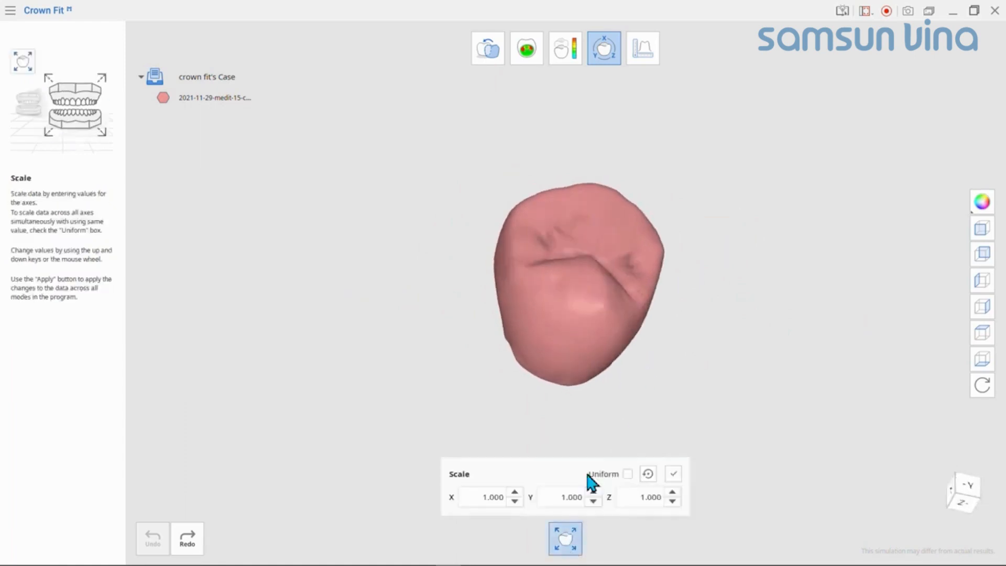
pyautogui.click(627, 474)
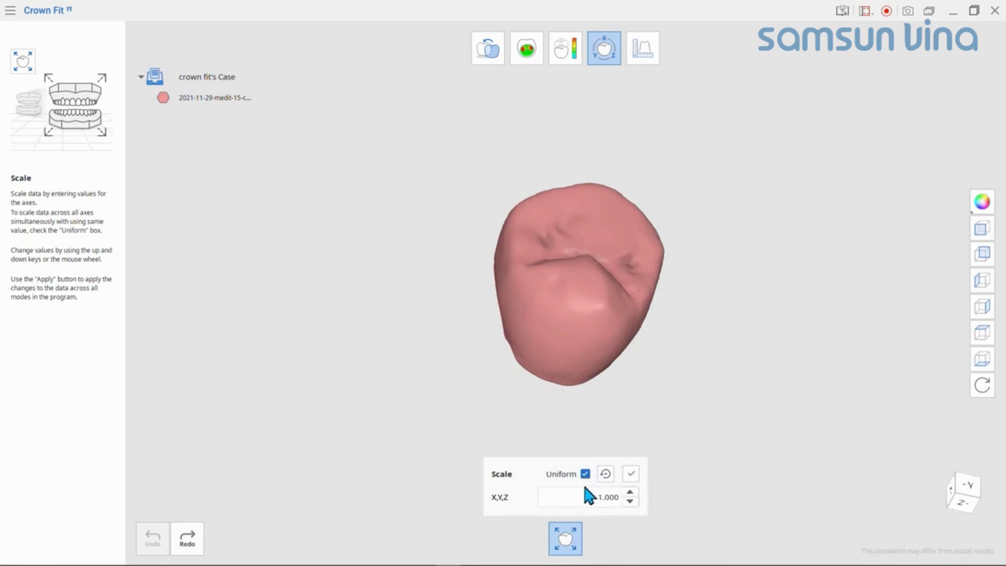
pyautogui.click(630, 494)
pyautogui.click(630, 493)
pyautogui.click(631, 493)
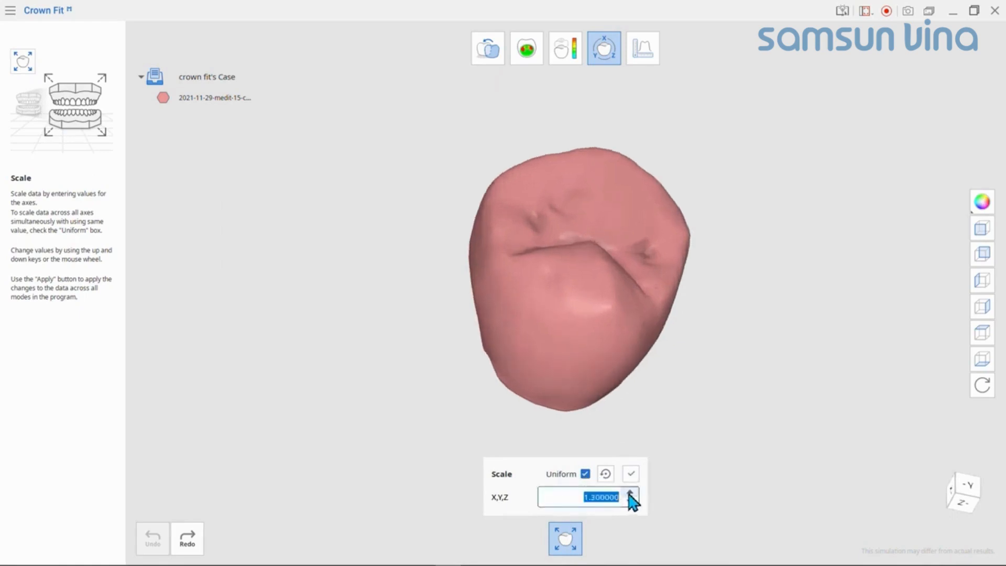
pyautogui.click(630, 494)
pyautogui.click(630, 494)
pyautogui.click(631, 475)
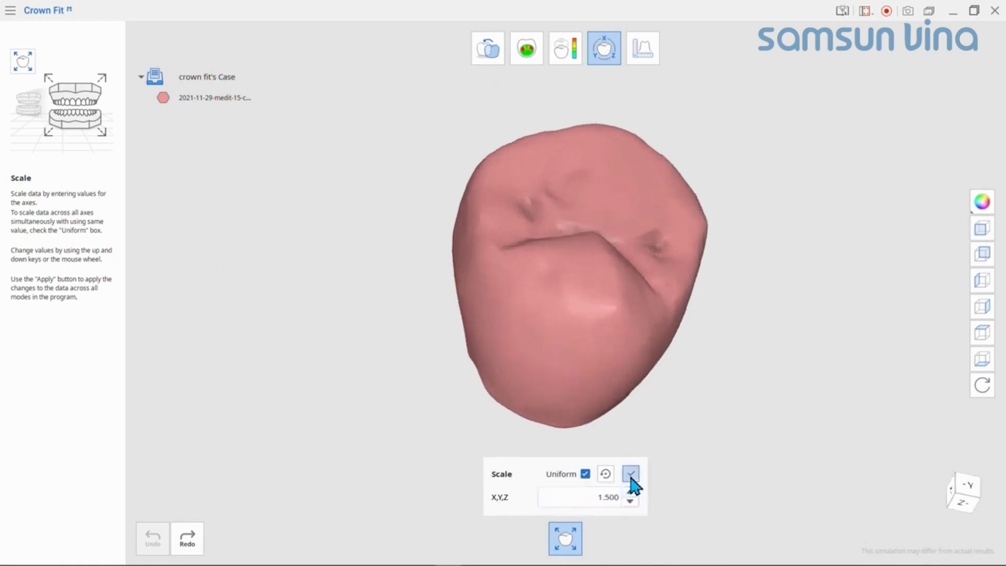
pyautogui.click(627, 316)
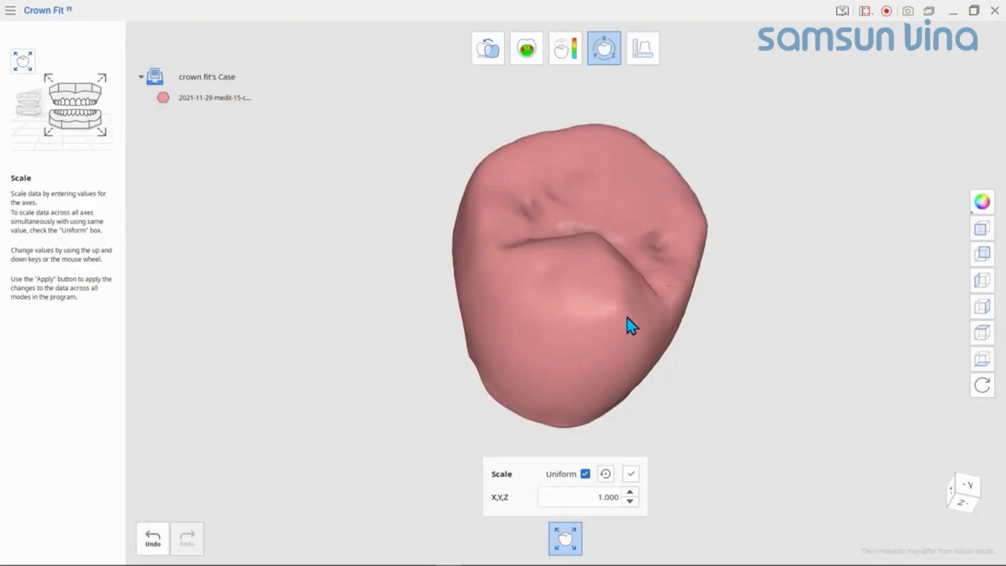
pyautogui.moveTo(687, 321); pyautogui.dragTo(620, 323, button='right')
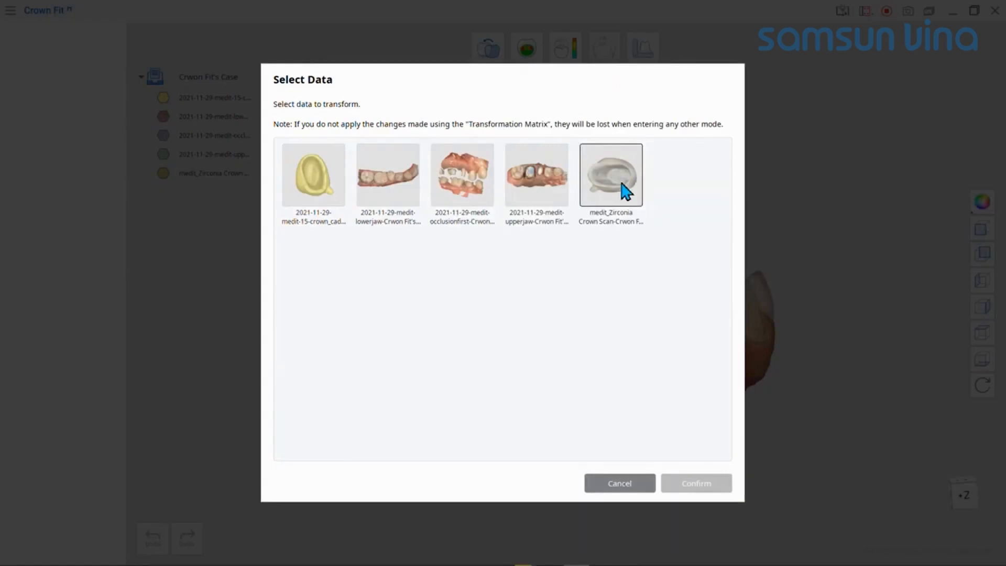
# Step: Load the medit_Zirconia Crown Scan for transformation and compare its size with the upper jaw in Crown Fitting Test Mode
pyautogui.click(627, 191)
pyautogui.click(697, 484)
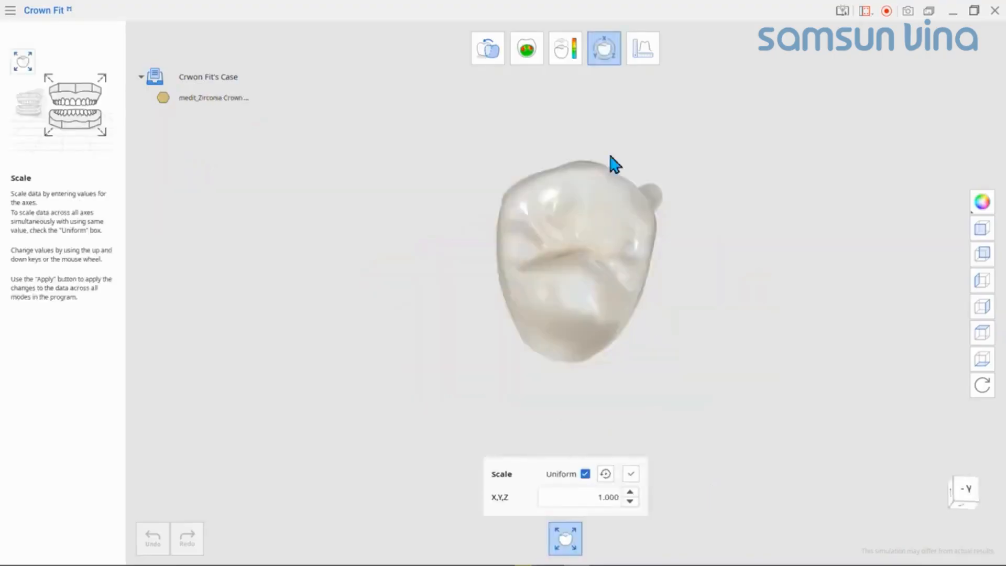
pyautogui.click(526, 50)
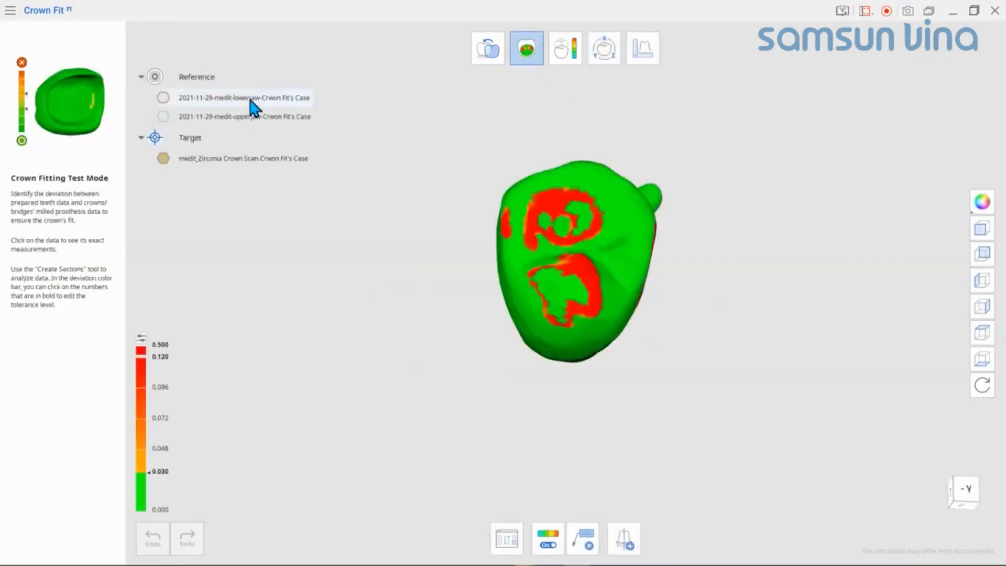
pyautogui.click(166, 118)
pyautogui.moveTo(516, 247); pyautogui.dragTo(668, 203, button='right')
pyautogui.scroll(2, 506, 310)
# Step: Select the medit_Zirconia Crown Scan in Transformation Mode, scale it uniformly to 0.7662 and apply the change
pyautogui.click(605, 48)
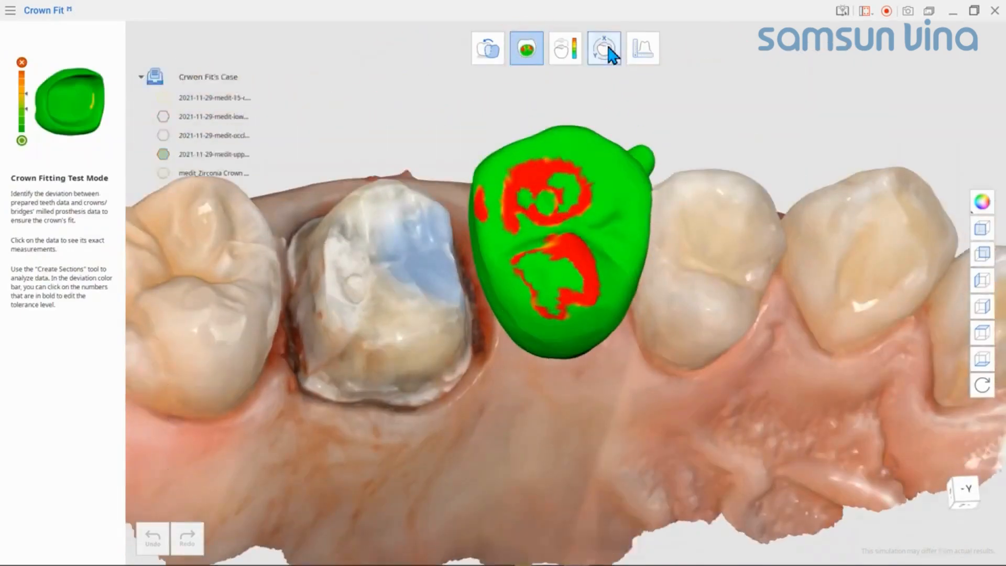
pyautogui.click(622, 198)
pyautogui.click(700, 481)
pyautogui.doubleClick(598, 503)
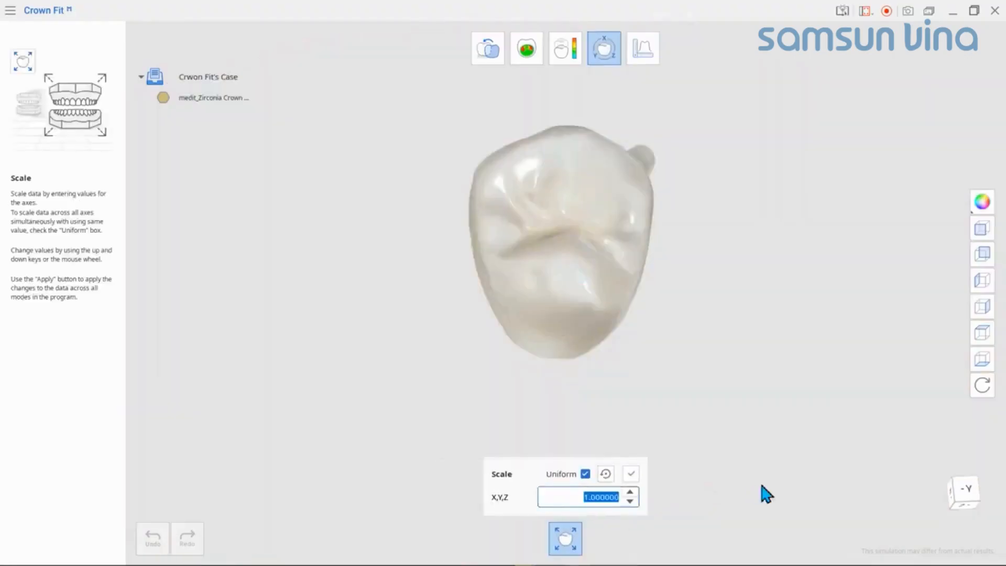
pyautogui.write('0.766')
pyautogui.press('Return')
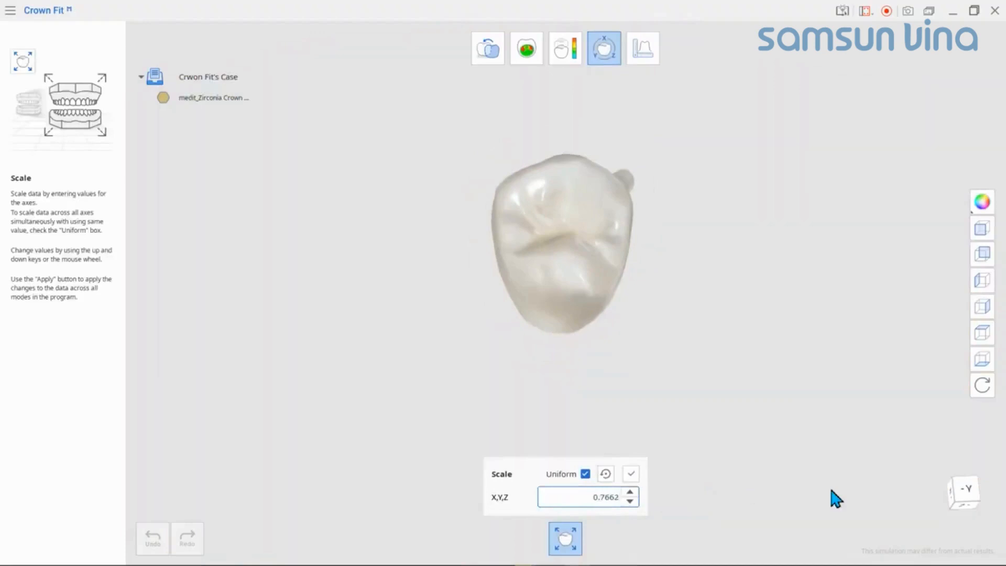
pyautogui.click(631, 474)
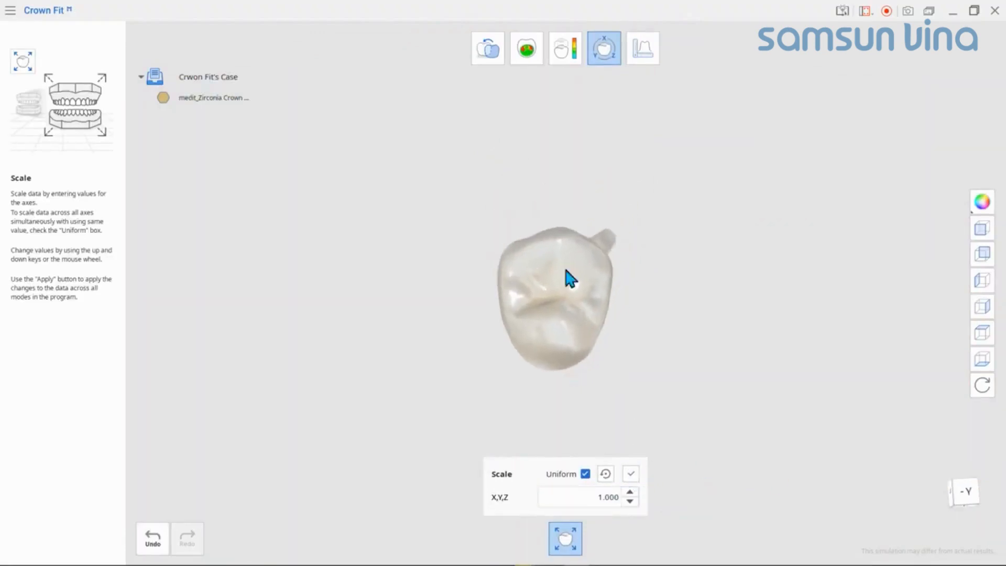
# Step: Examine the rescaled zirconia crown's seating on the upper jaw from several sides in Crown Fitting Test Mode
pyautogui.click(525, 54)
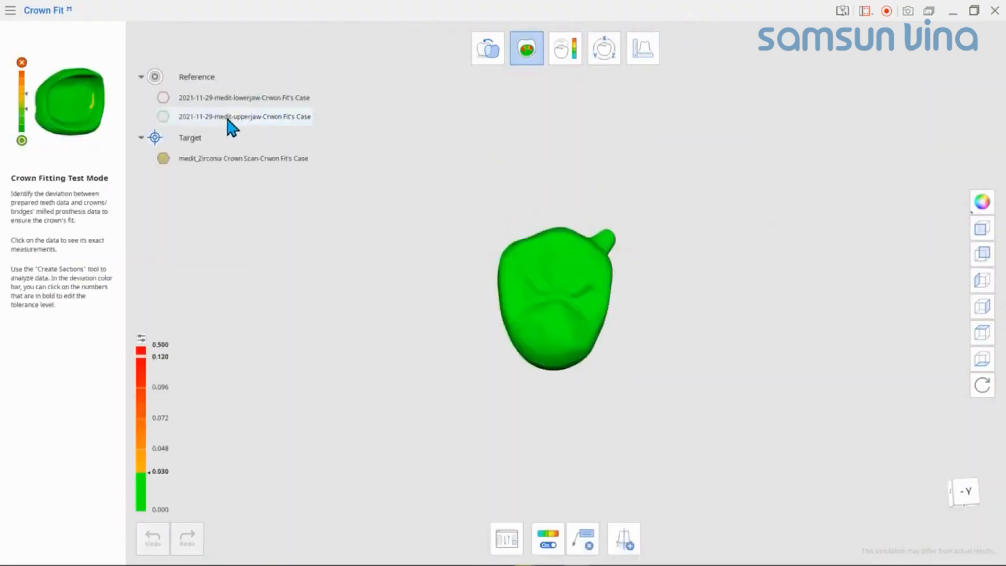
pyautogui.click(163, 117)
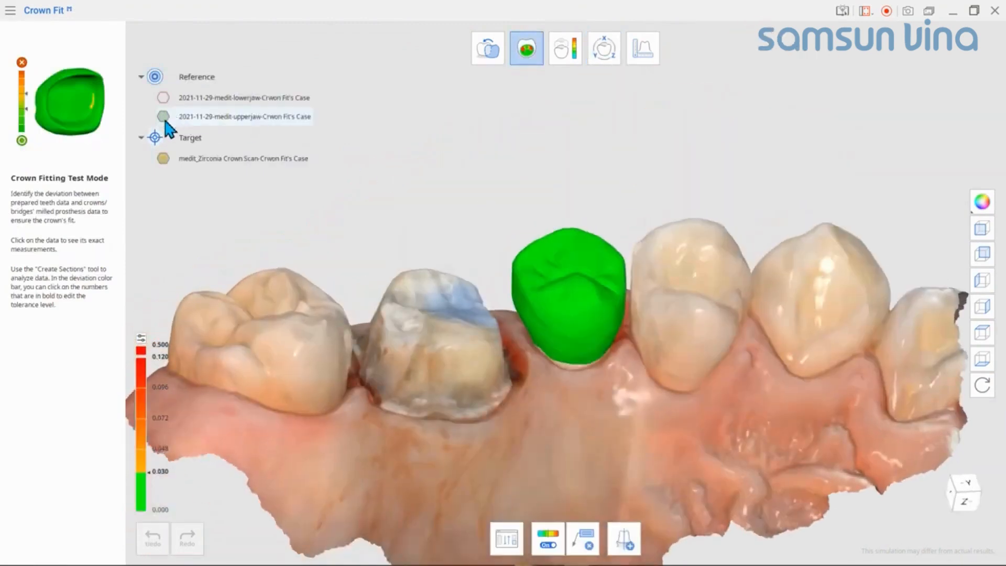
pyautogui.click(164, 120)
pyautogui.moveTo(645, 336); pyautogui.dragTo(653, 188, button='right')
pyautogui.scroll(3, 640, 210)
pyautogui.moveTo(629, 293); pyautogui.dragTo(596, 263, button='right')
pyautogui.scroll(3, 608, 350)
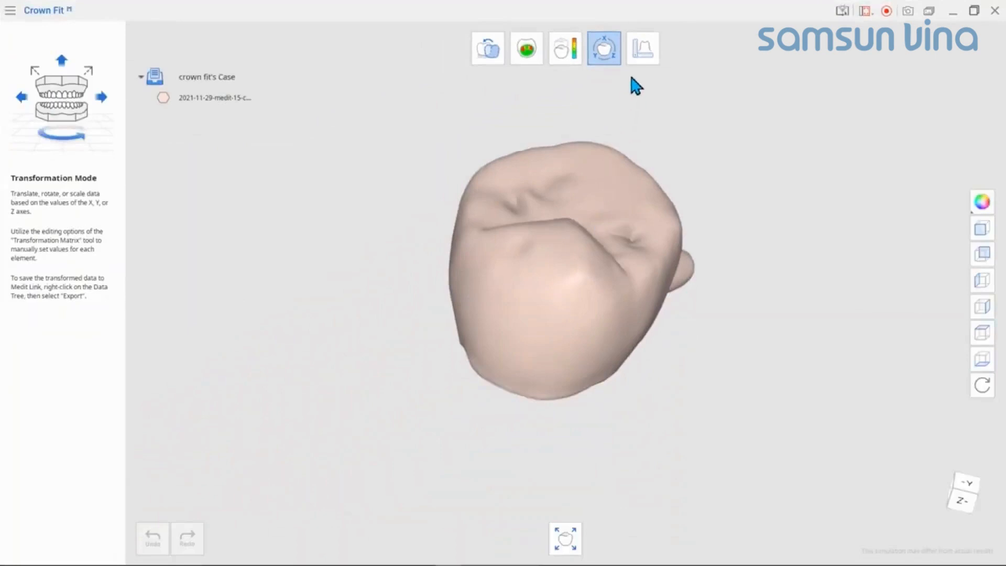
# Step: Switch to Measurement Mode and delete both lower jaw section lines and one medit_milling1 section line
pyautogui.click(644, 59)
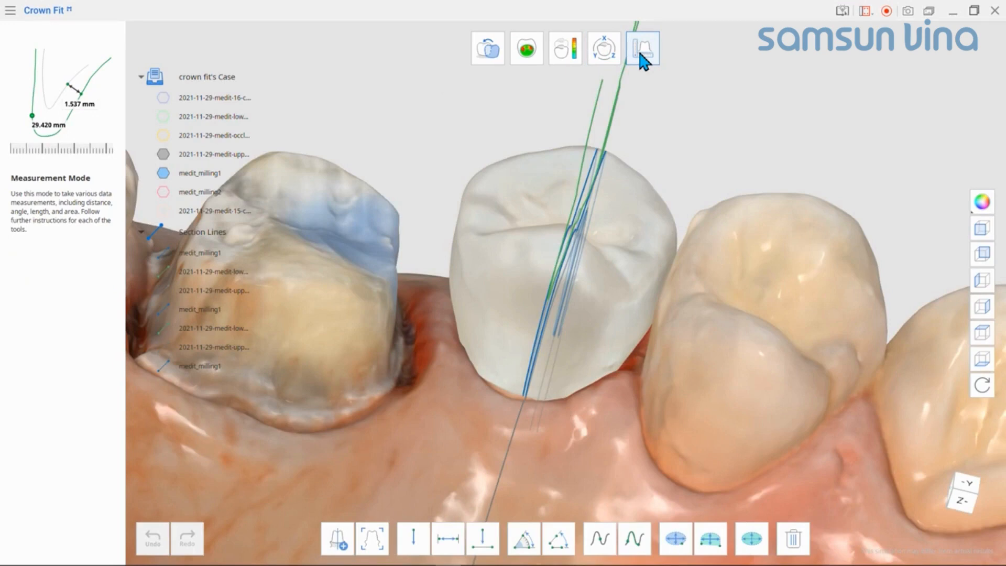
pyautogui.click(641, 54)
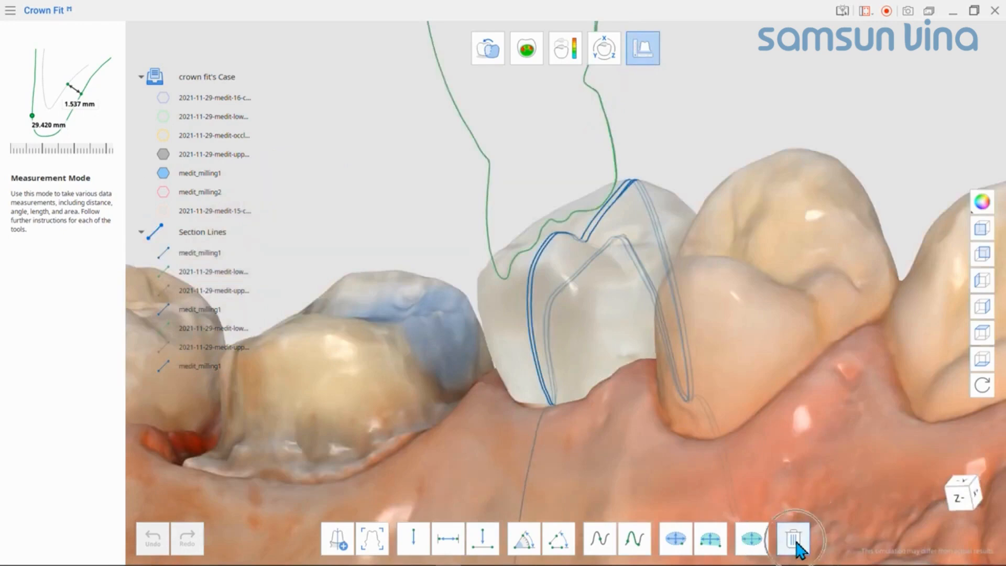
pyautogui.click(794, 538)
pyautogui.moveTo(742, 312); pyautogui.dragTo(684, 316, button='right')
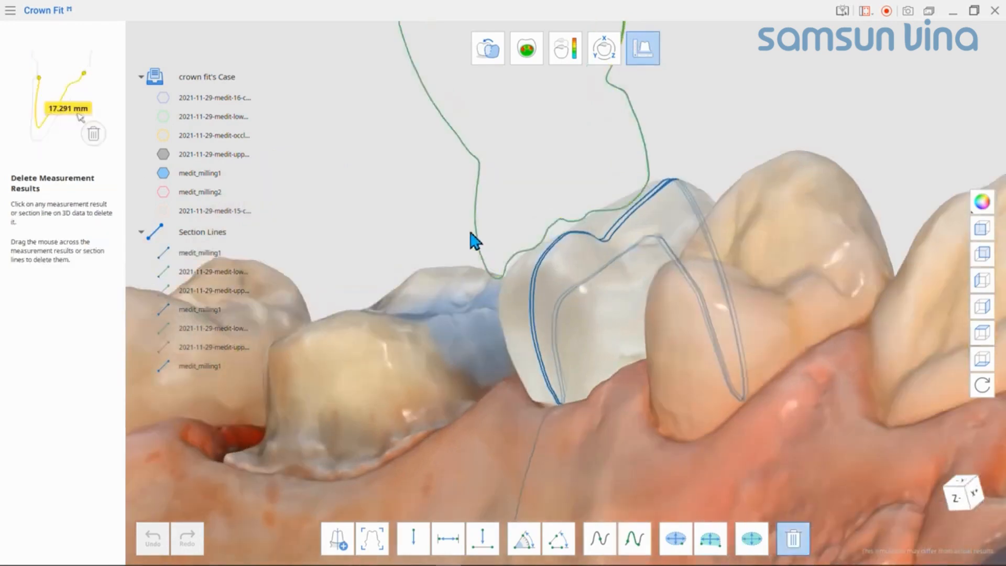
pyautogui.moveTo(546, 128); pyautogui.dragTo(690, 90, button='right')
pyautogui.scroll(5, 677, 285)
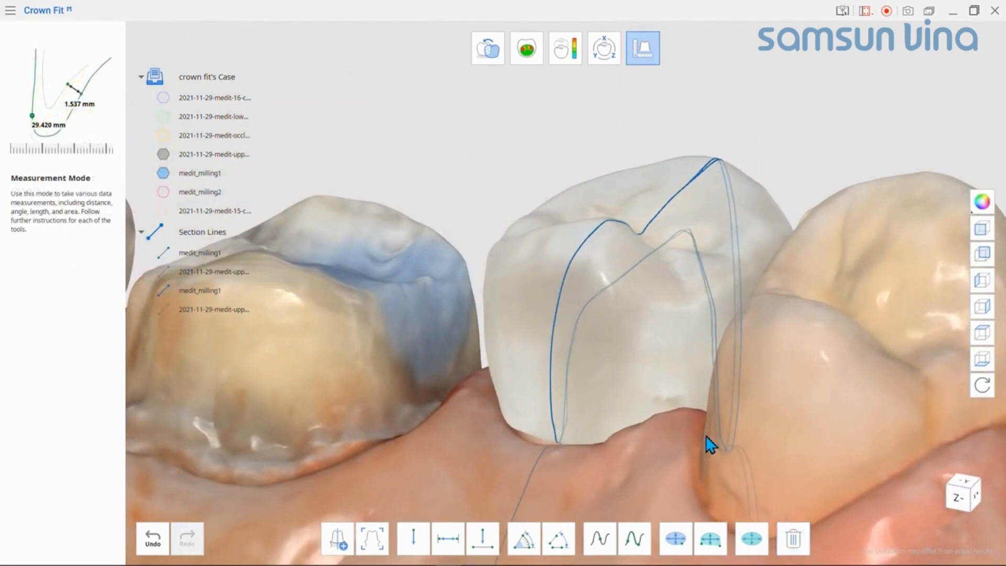
# Step: Orient the view perpendicularly to the crown's section line and hide the upper jaw and medit_milling1 models, keeping their section lines visible
pyautogui.click(371, 540)
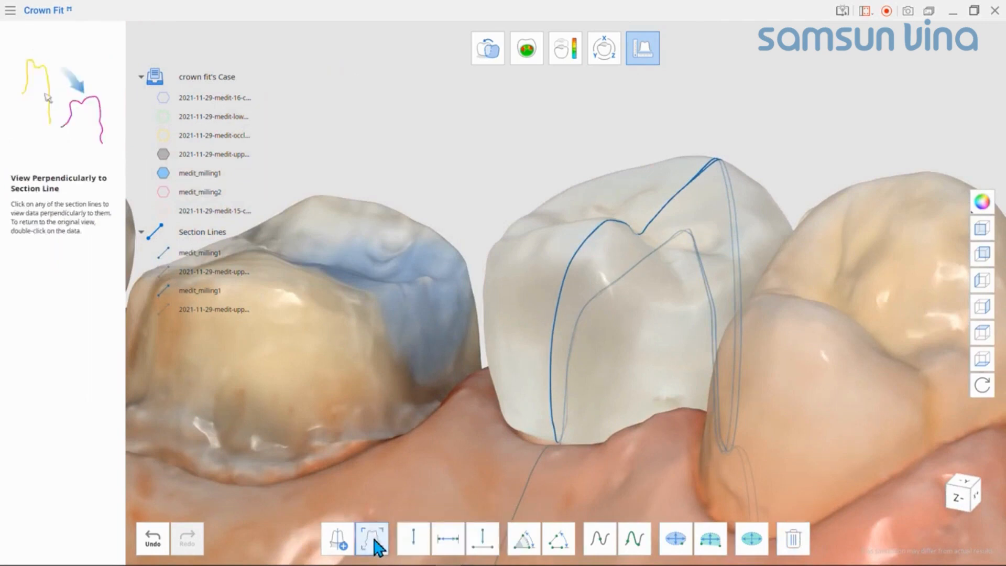
pyautogui.click(614, 230)
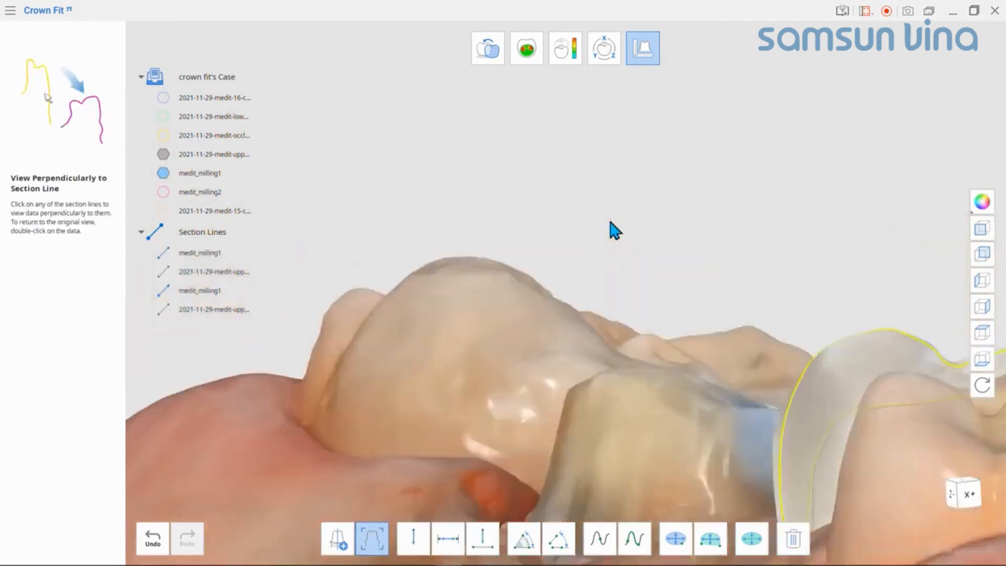
pyautogui.click(163, 154)
pyautogui.click(163, 173)
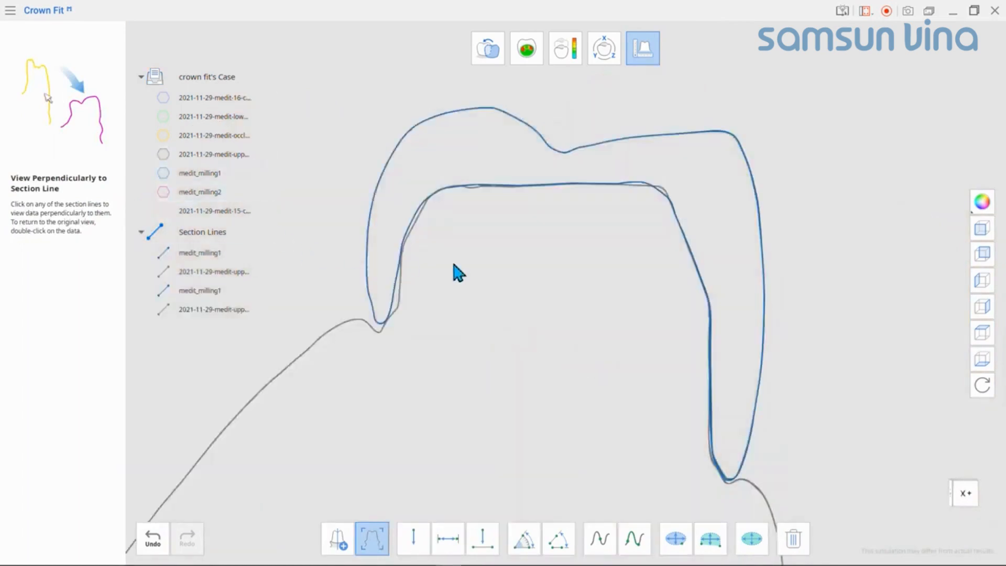
# Step: Measure the one-point distance at the crown's outer wall and the two-point gap between the crown's inner surface and the upper jaw line
pyautogui.click(418, 546)
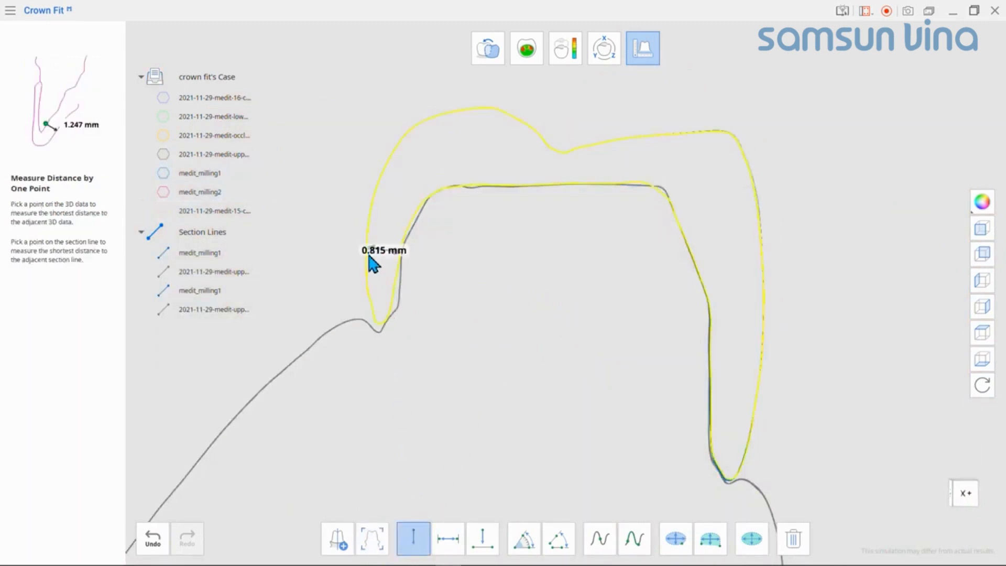
pyautogui.click(450, 540)
pyautogui.scroll(5, 561, 312)
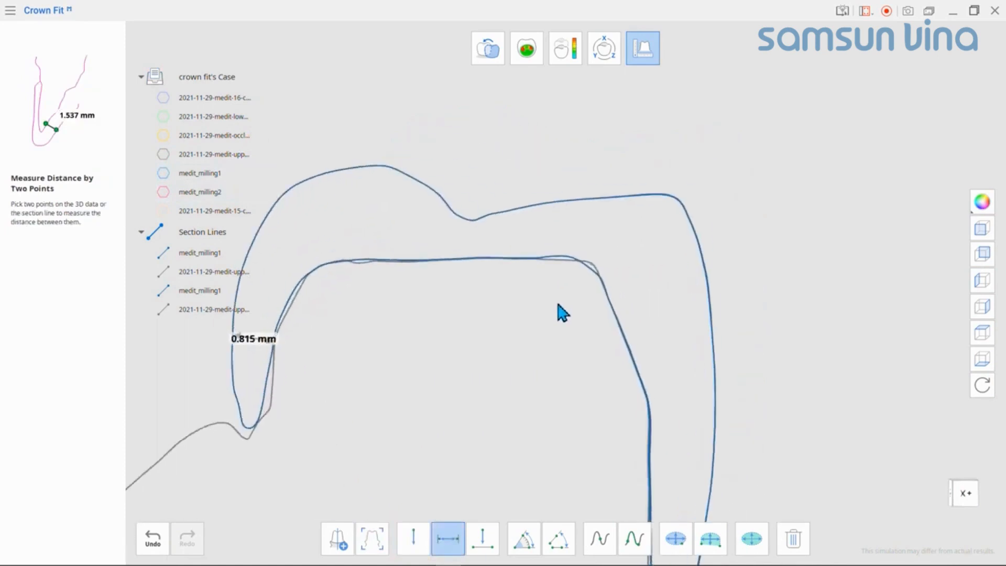
pyautogui.click(564, 232)
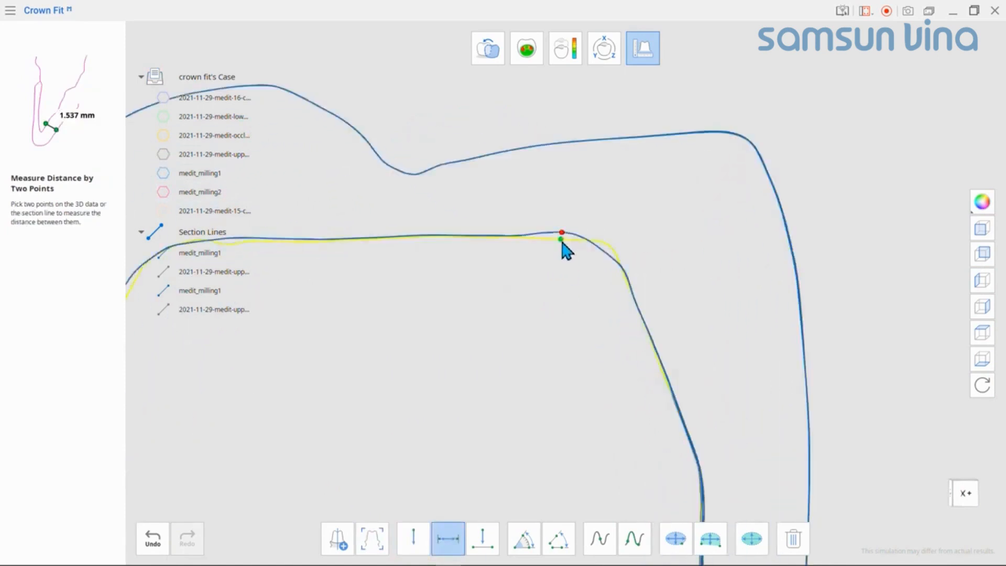
pyautogui.click(560, 243)
# Step: Measure three-point angles at the preparation's corner, the occlusal groove and the crown margin, and calculate the crown section's area by one point
pyautogui.click(531, 548)
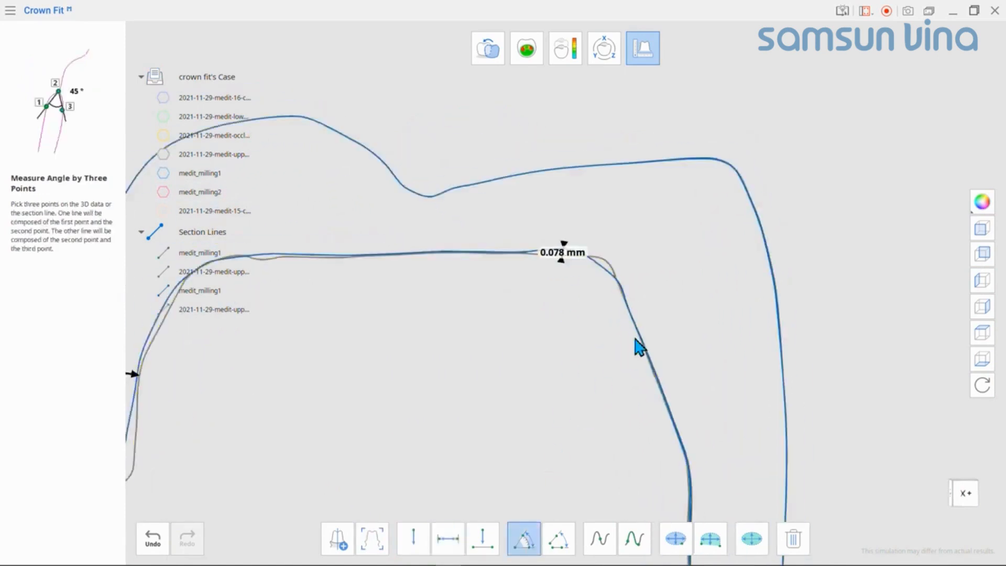
pyautogui.click(638, 333)
pyautogui.click(607, 262)
pyautogui.click(508, 254)
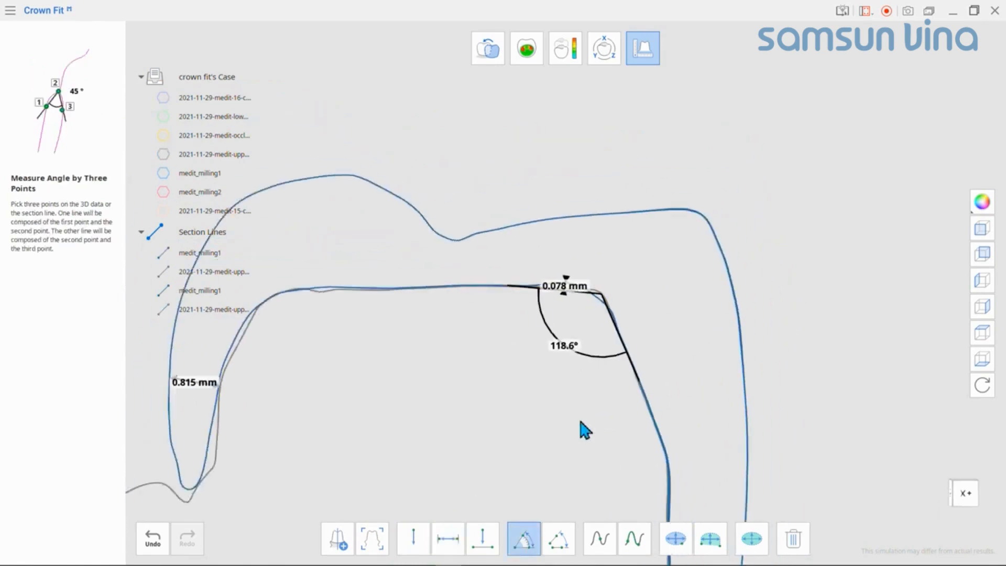
pyautogui.click(455, 241)
pyautogui.click(528, 226)
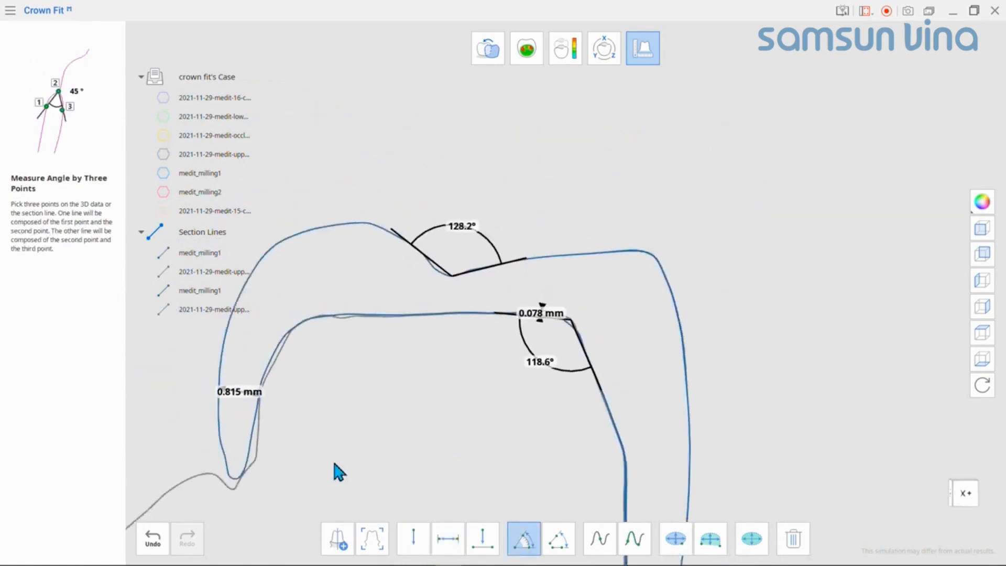
pyautogui.click(219, 427)
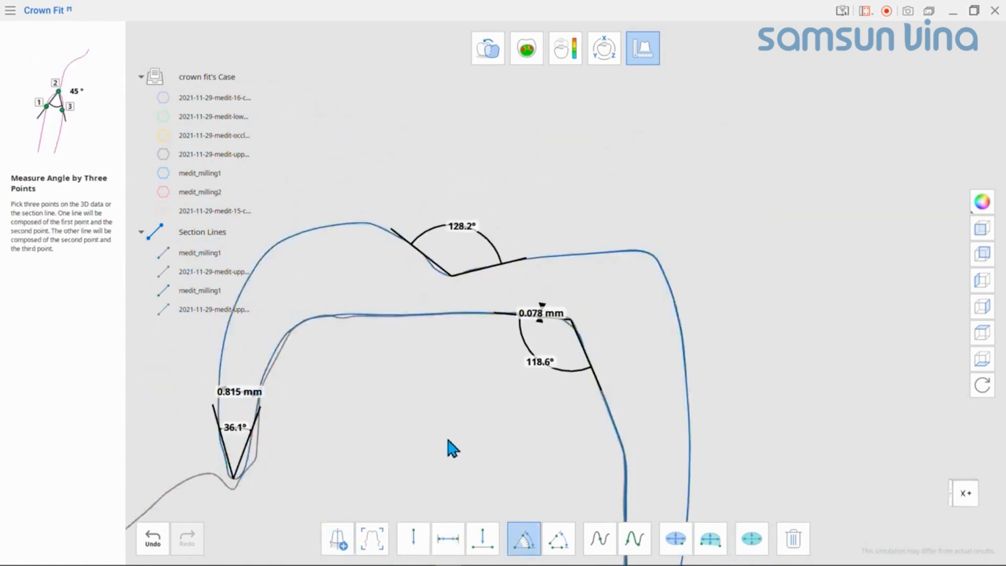
pyautogui.scroll(-1, 565, 324)
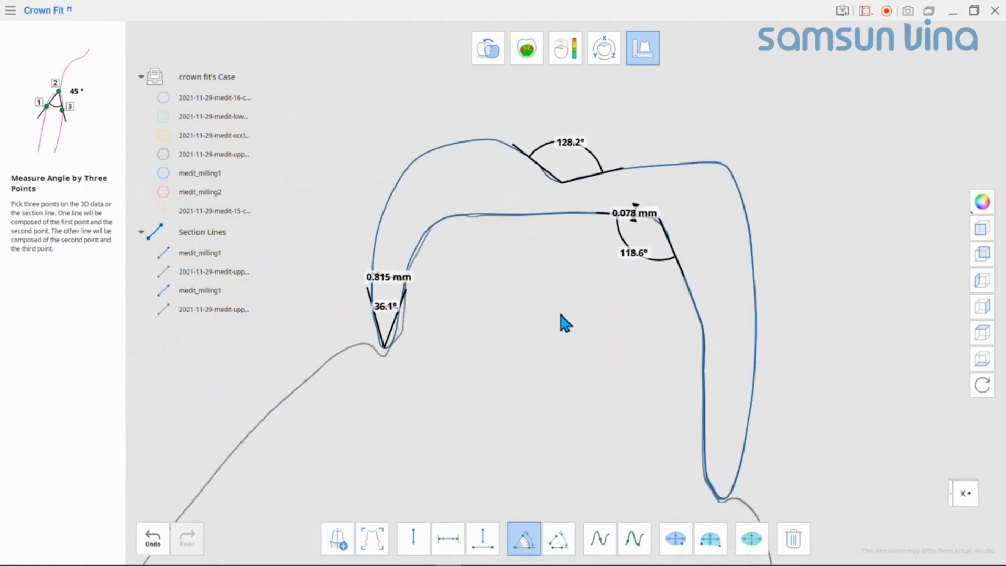
pyautogui.click(703, 441)
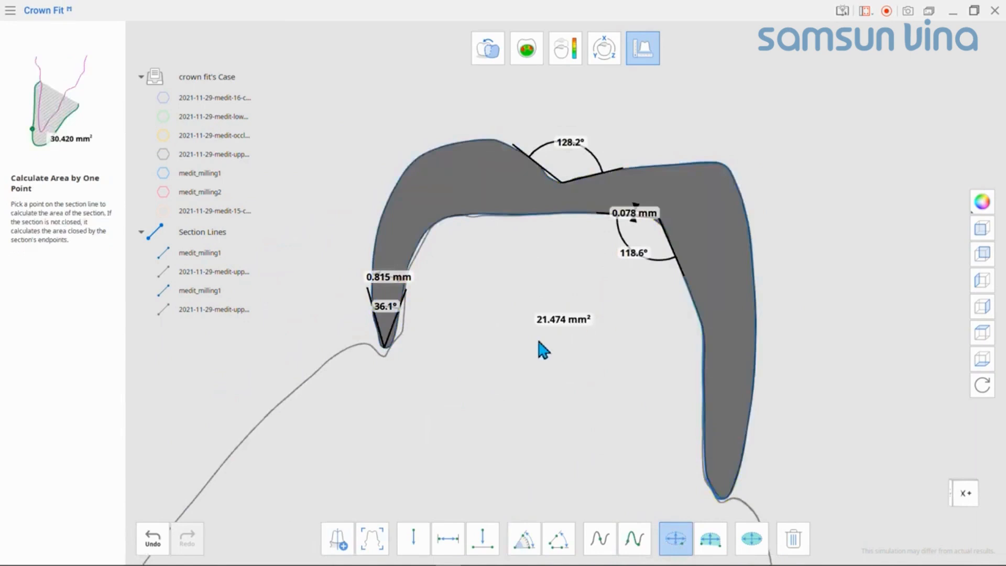
# Step: Show the medit_milling1 crown and the upper jaw models again together with the section lines
pyautogui.click(165, 174)
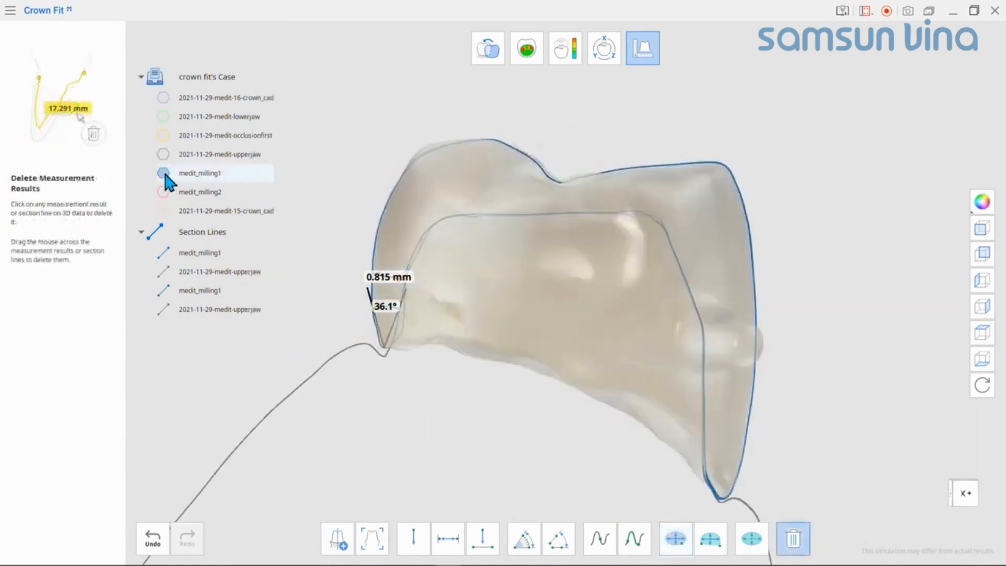
pyautogui.click(163, 154)
pyautogui.moveTo(490, 372); pyautogui.dragTo(709, 309, button='right')
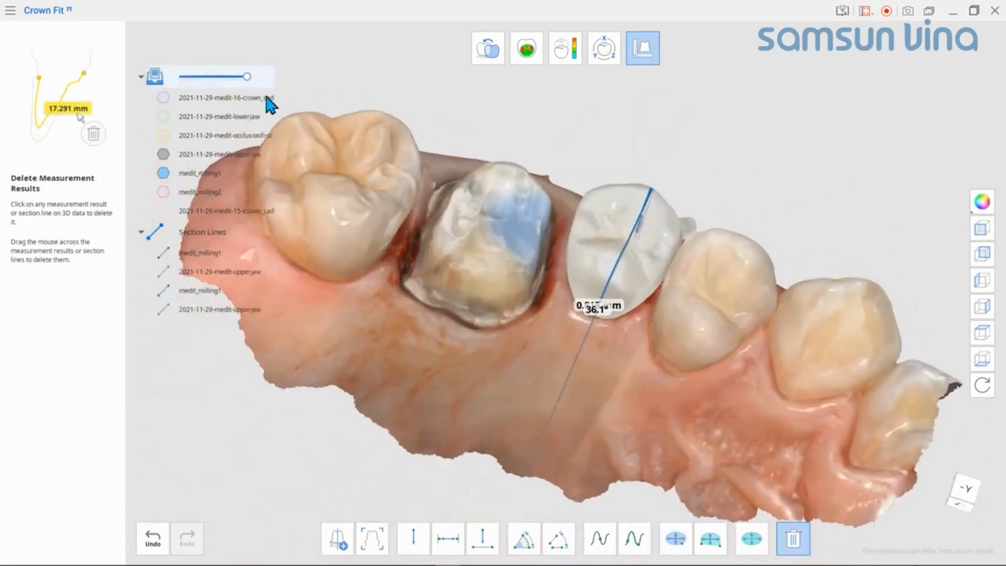
# Step: Save a copy of the project under the name crown fit's Case-001
pyautogui.click(11, 13)
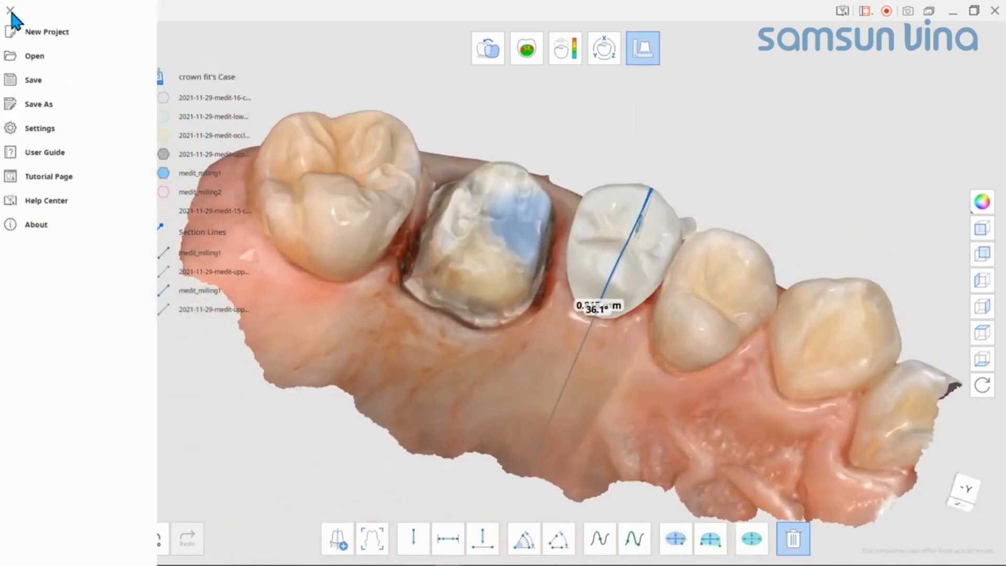
pyautogui.click(64, 105)
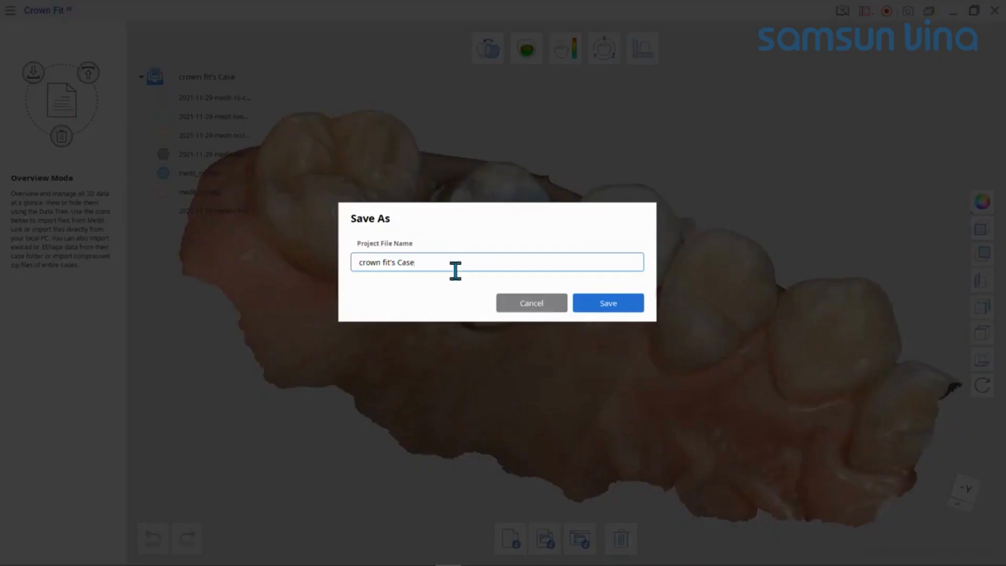
pyautogui.click(603, 305)
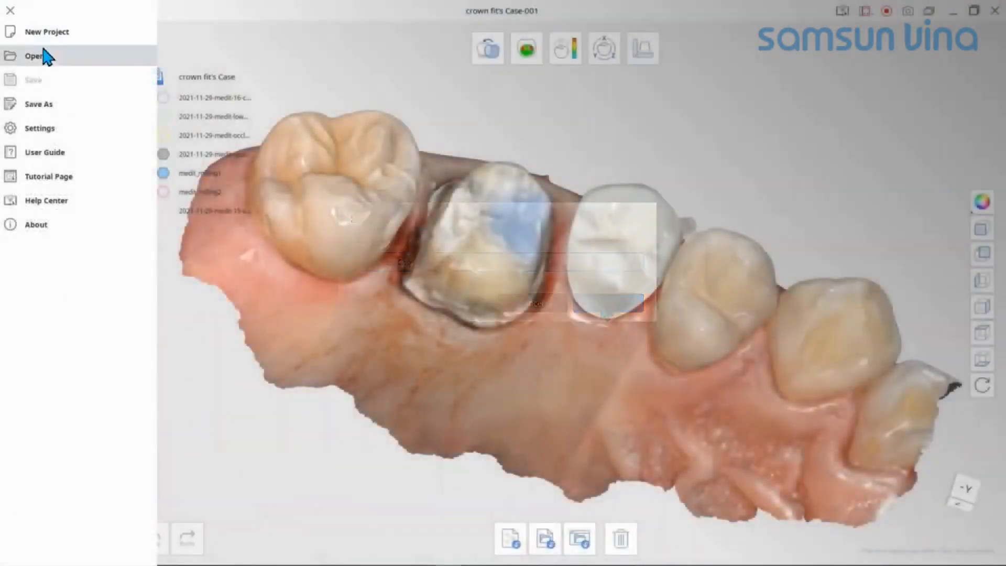
# Step: Open the existing project crown fit's Case-001
pyautogui.click(45, 60)
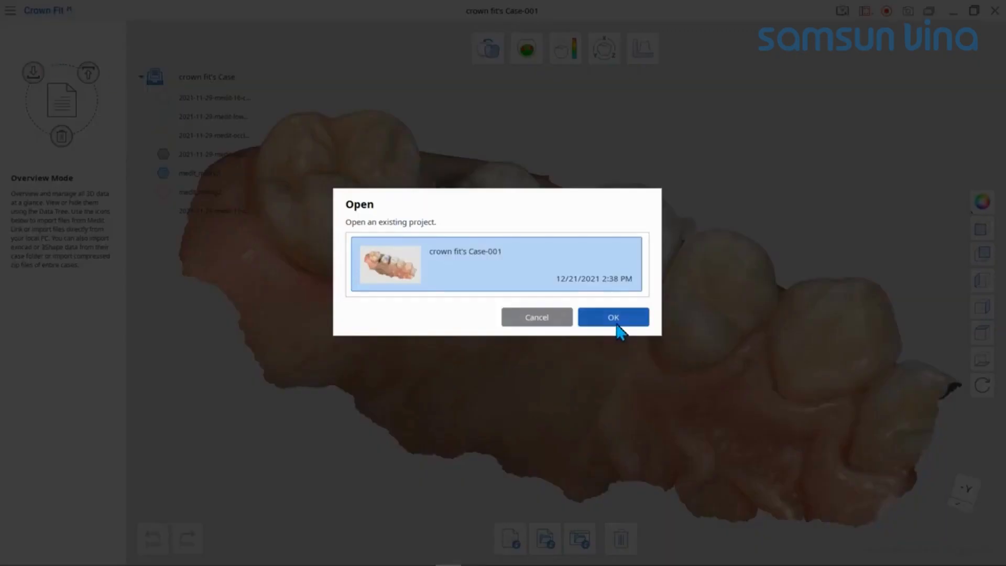